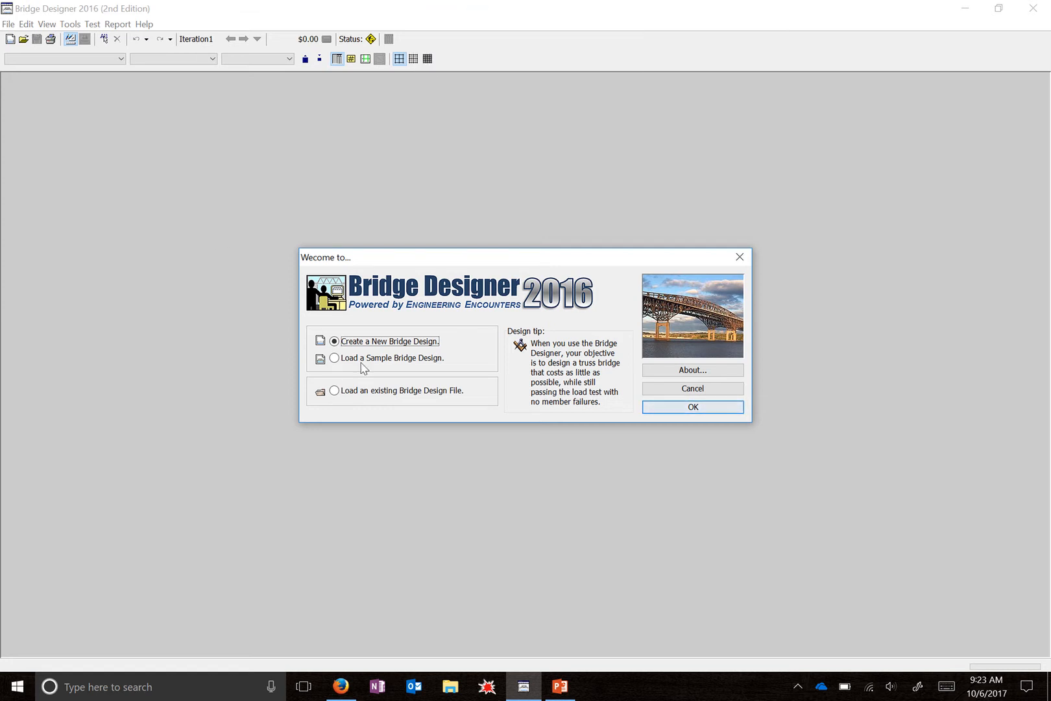
# Step: Load the sample bridge design "Warren Thru Truss (20 meter span)"
pyautogui.click(334, 359)
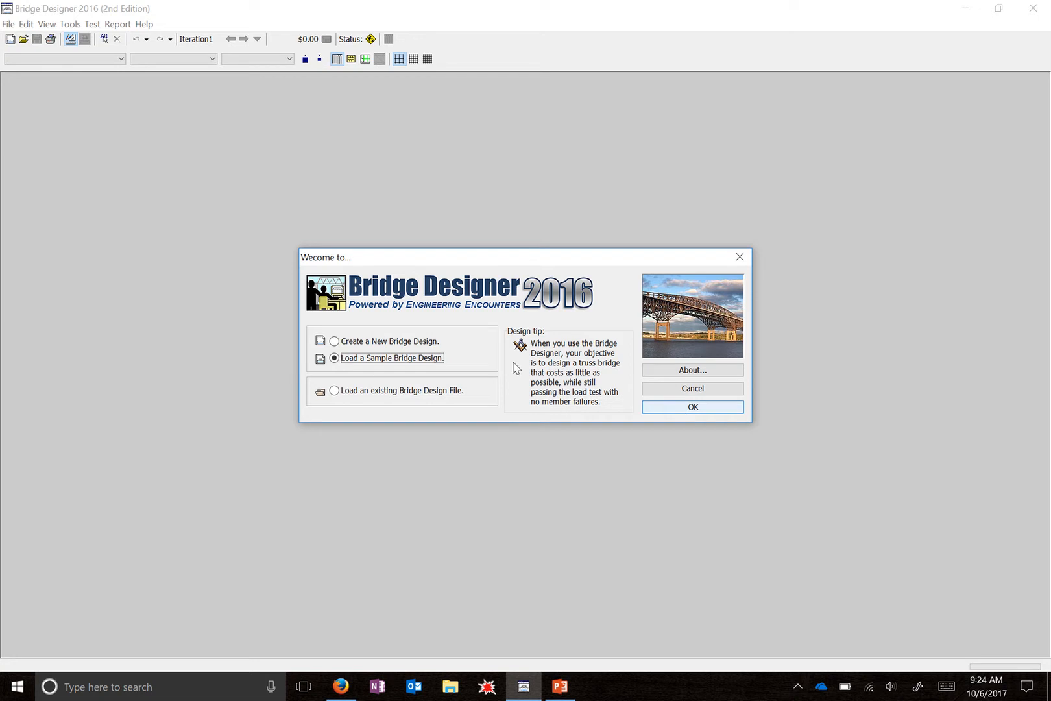
pyautogui.click(659, 409)
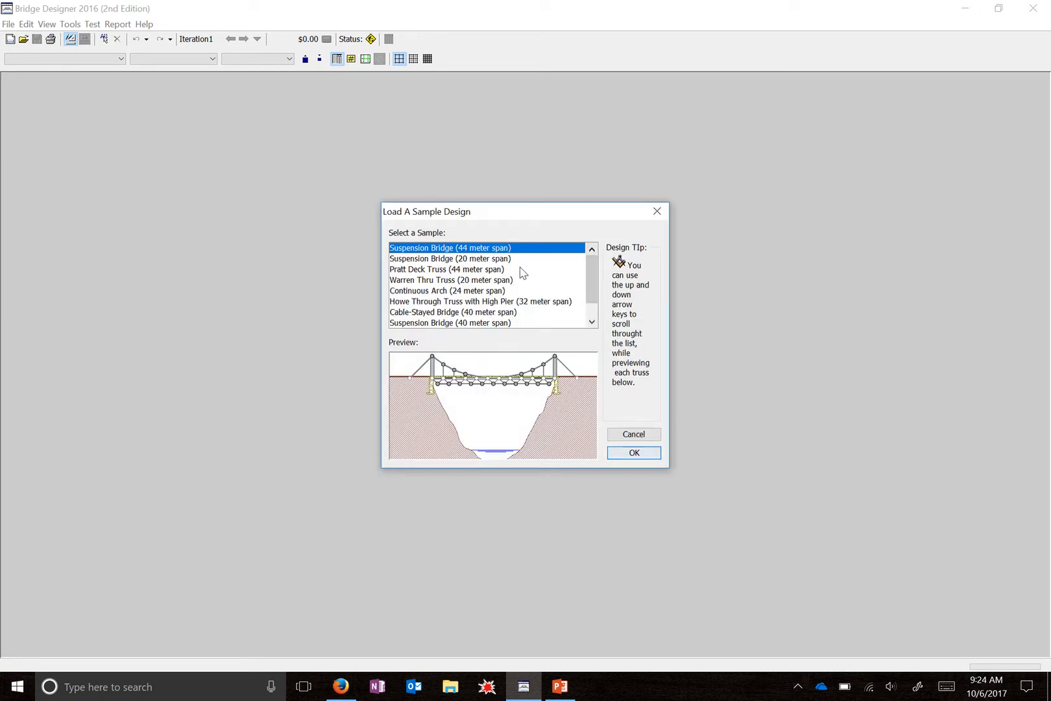
pyautogui.scroll(-1, 504, 271)
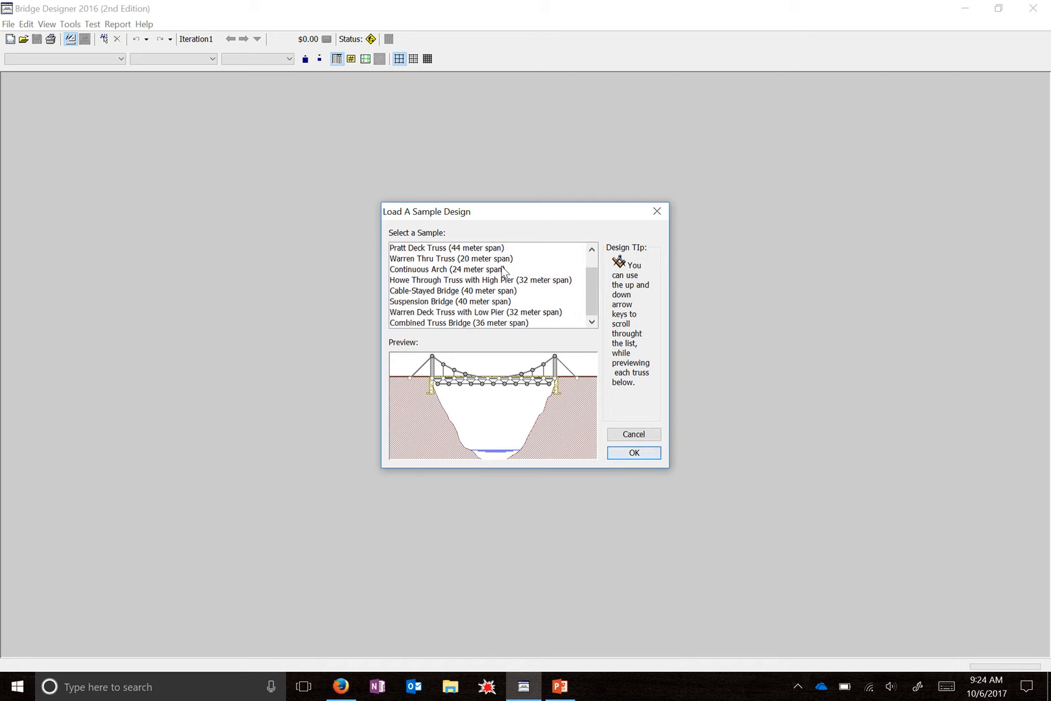
pyautogui.scroll(1, 512, 313)
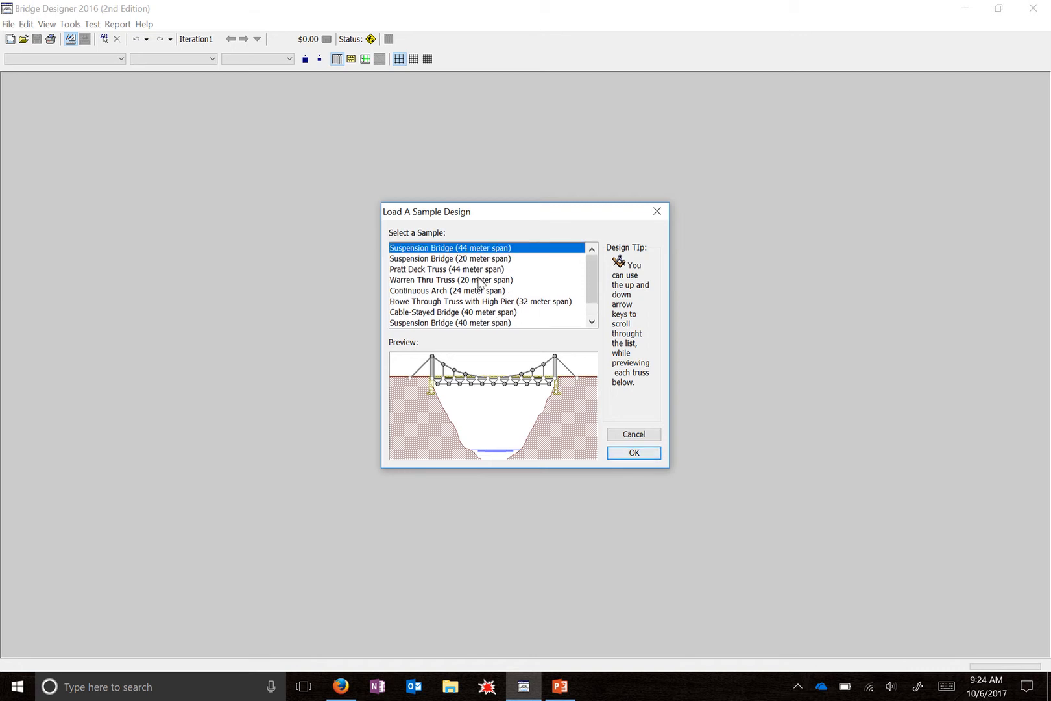
pyautogui.click(420, 280)
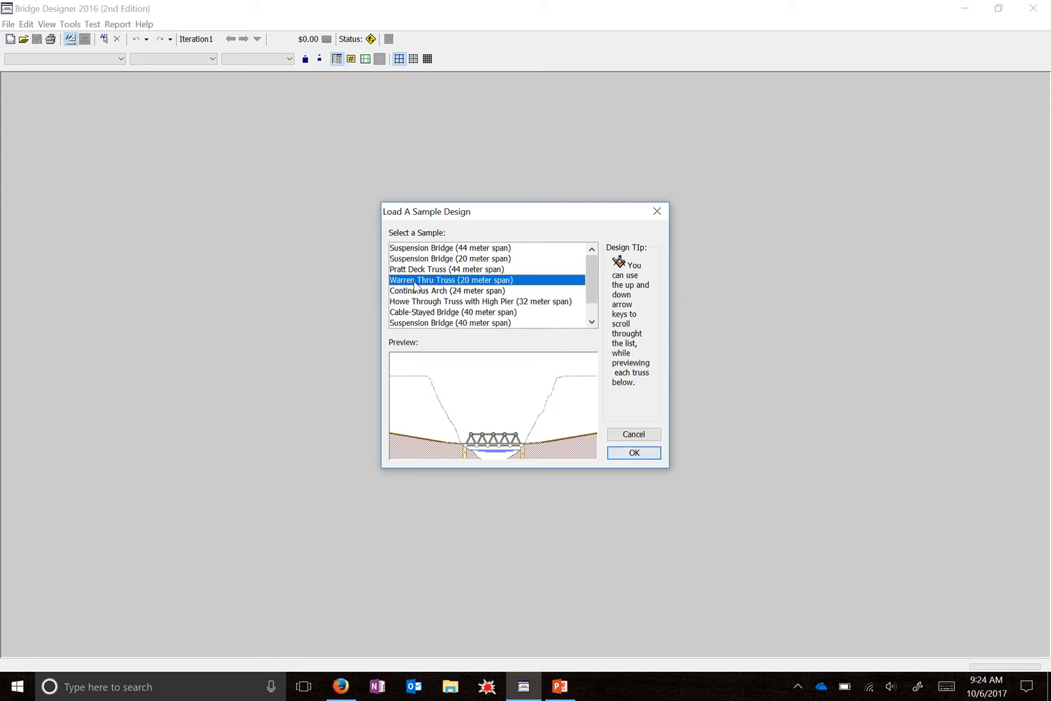
pyautogui.click(635, 457)
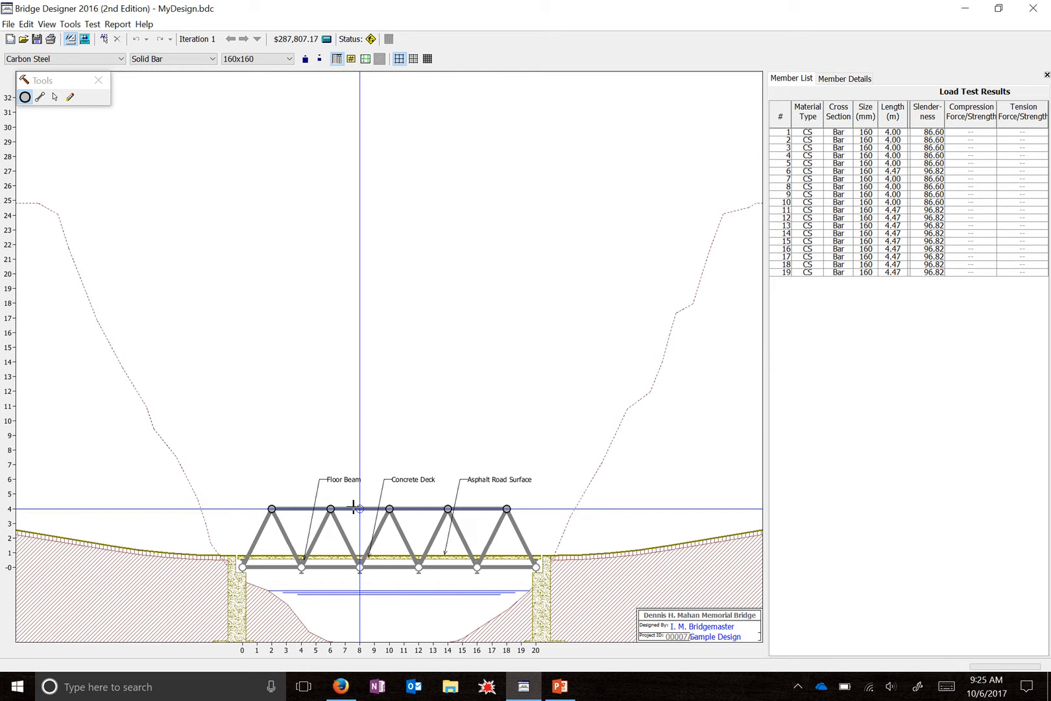
# Step: Select the first top-chord member of the truss to examine its entry in the member list, and deselect it
pyautogui.click(54, 97)
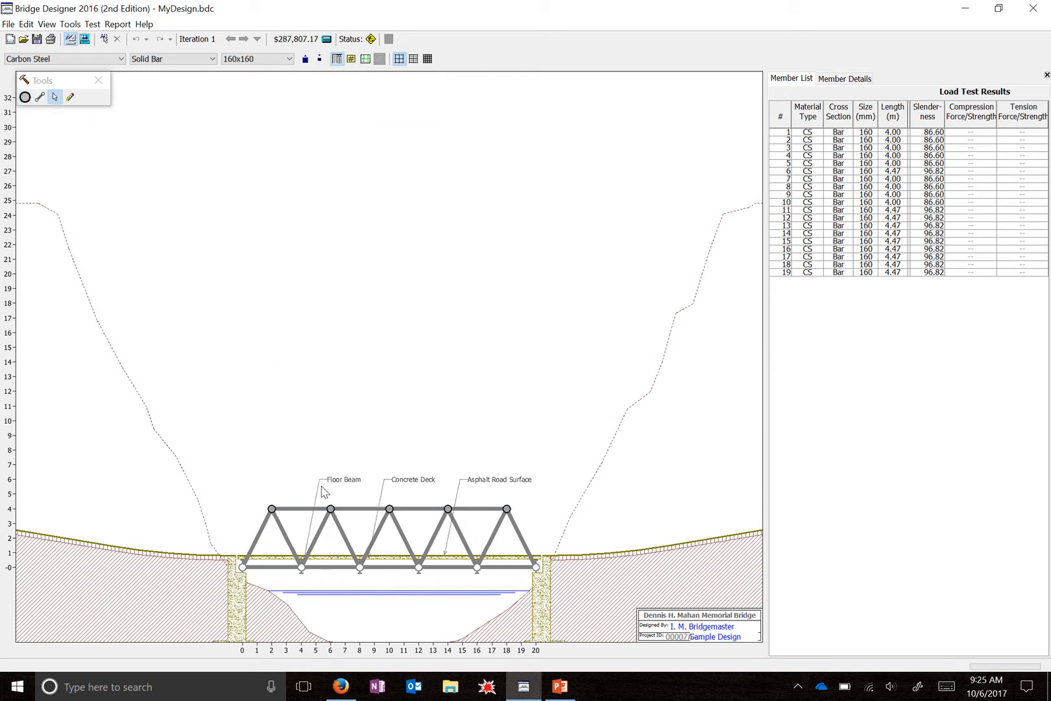
pyautogui.click(309, 510)
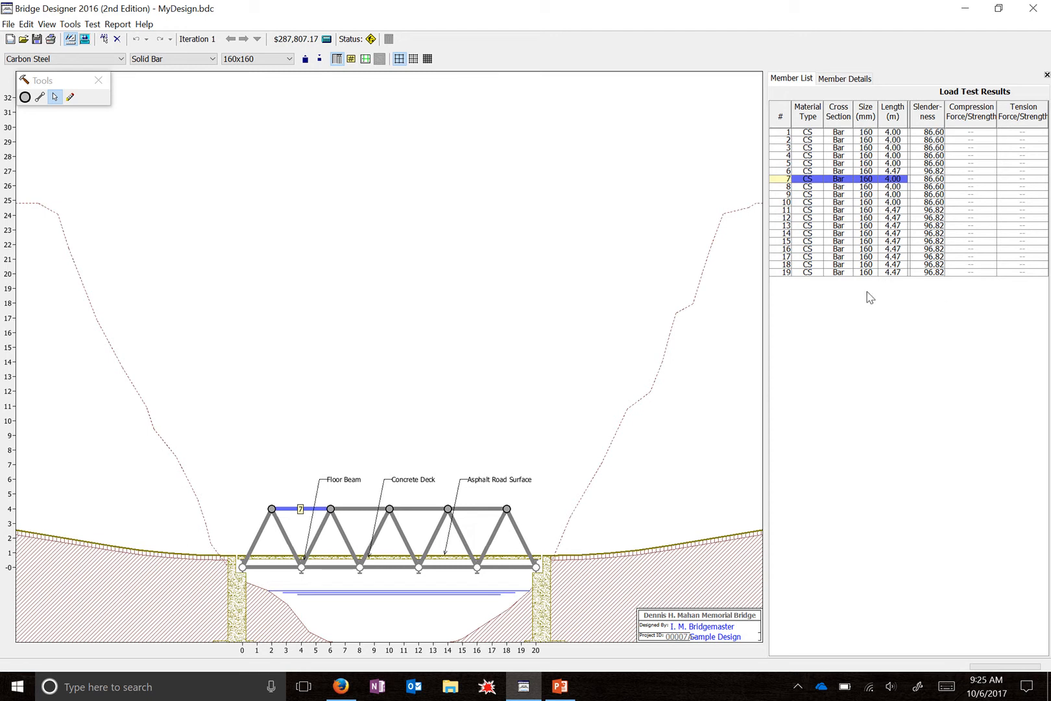
pyautogui.click(363, 428)
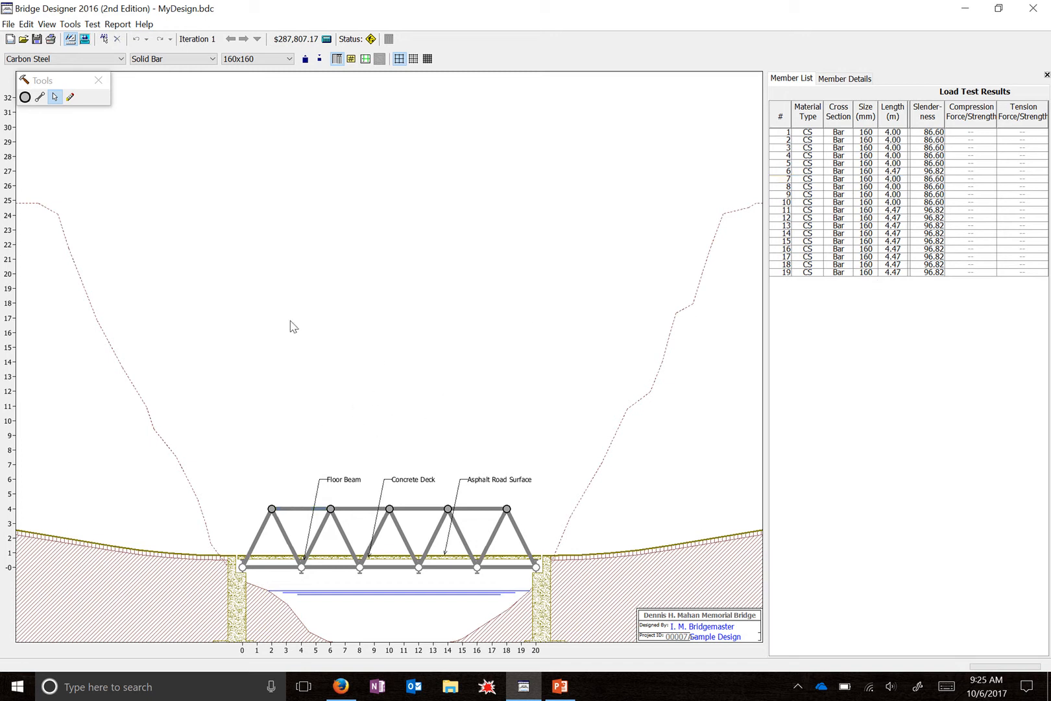
# Step: Run the load test on the unmodified sample bridge and return to the drawing board
pyautogui.click(85, 40)
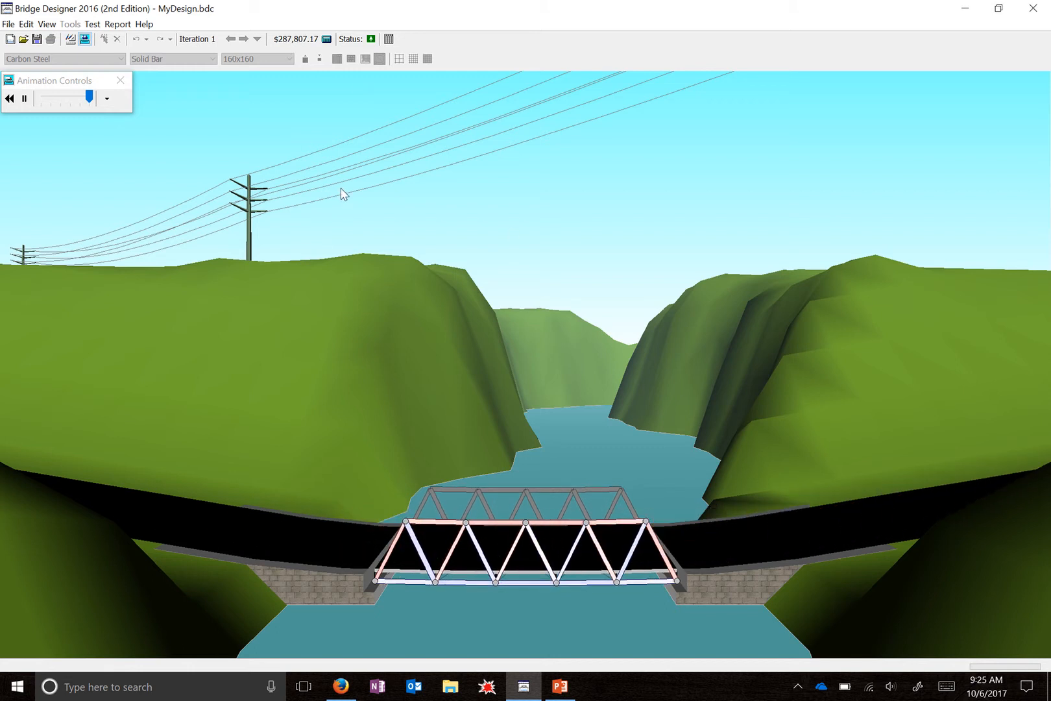
pyautogui.click(70, 39)
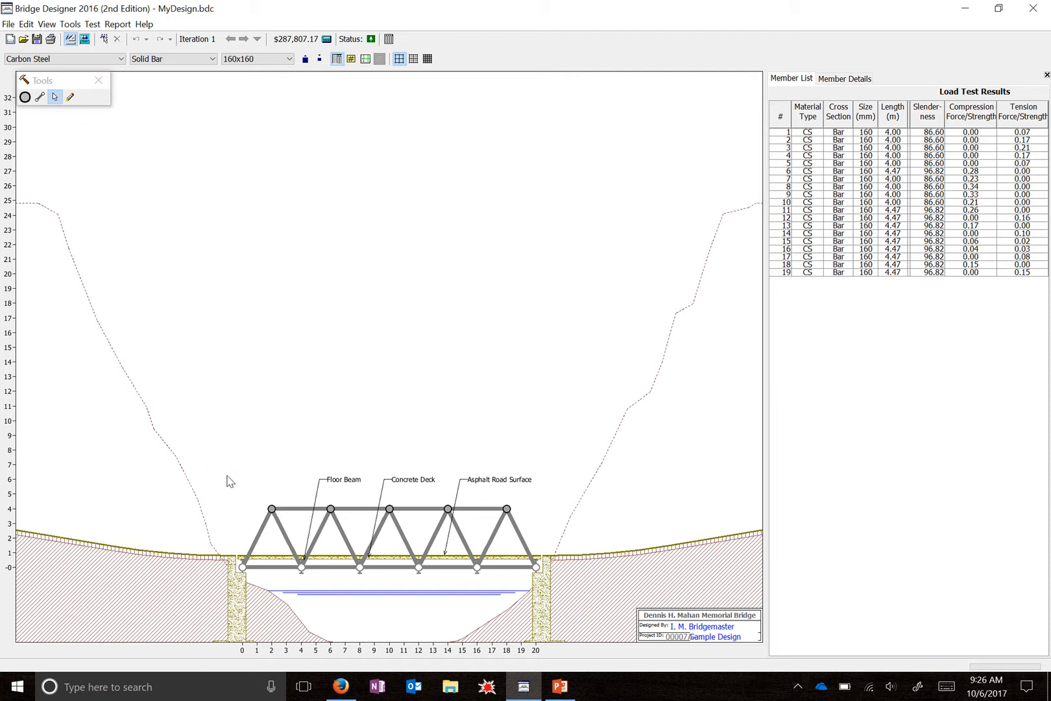
# Step: Set all truss members to size 150x150 mm, run the load test and return to the drawing board
pyautogui.moveTo(228, 480); pyautogui.dragTo(577, 592)
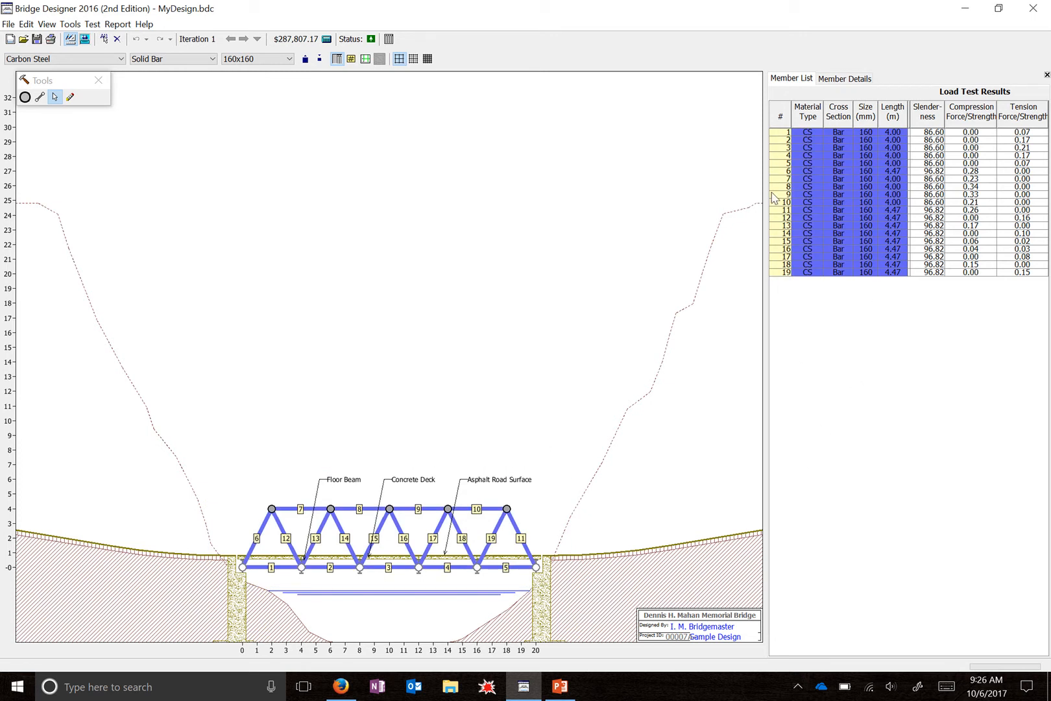
pyautogui.click(121, 61)
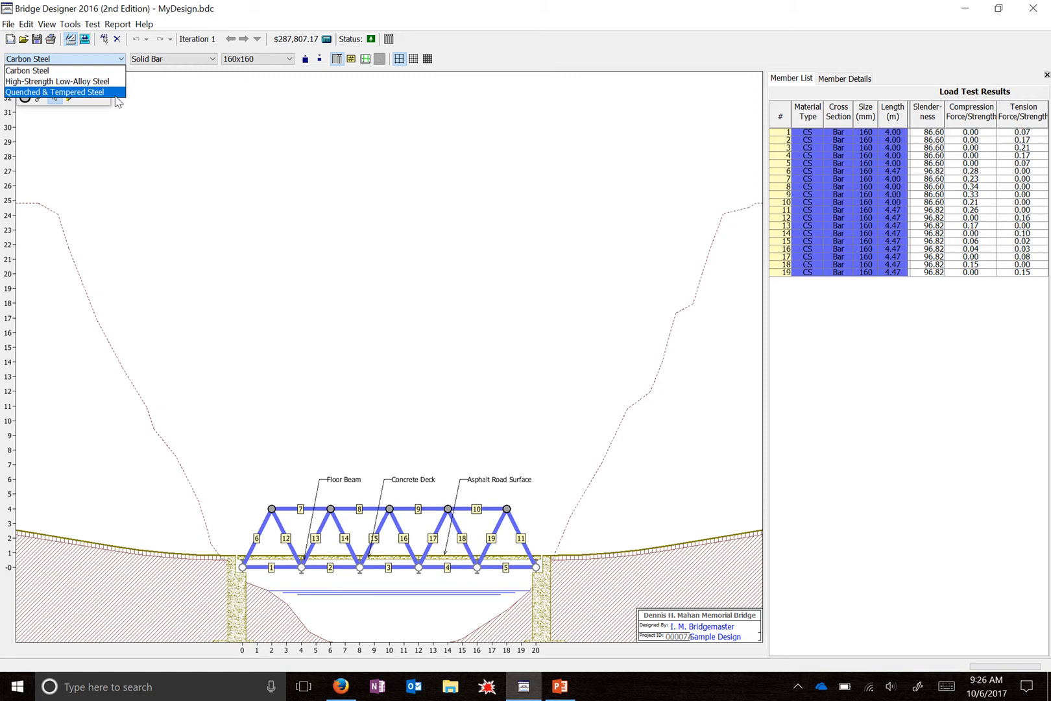
pyautogui.click(119, 60)
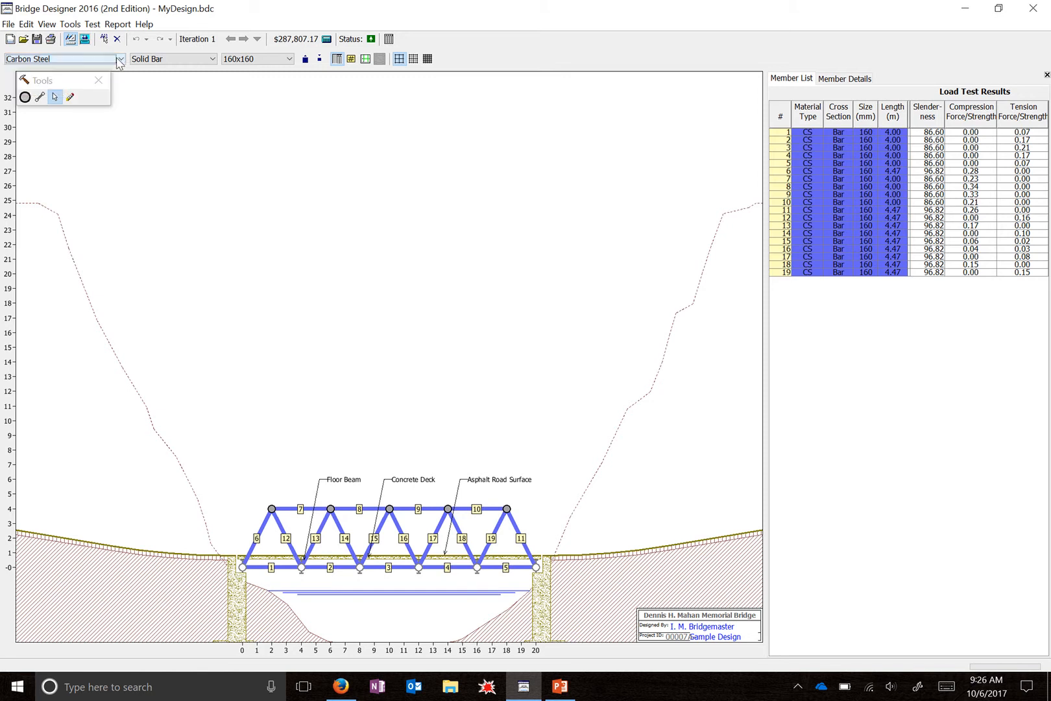
pyautogui.click(212, 60)
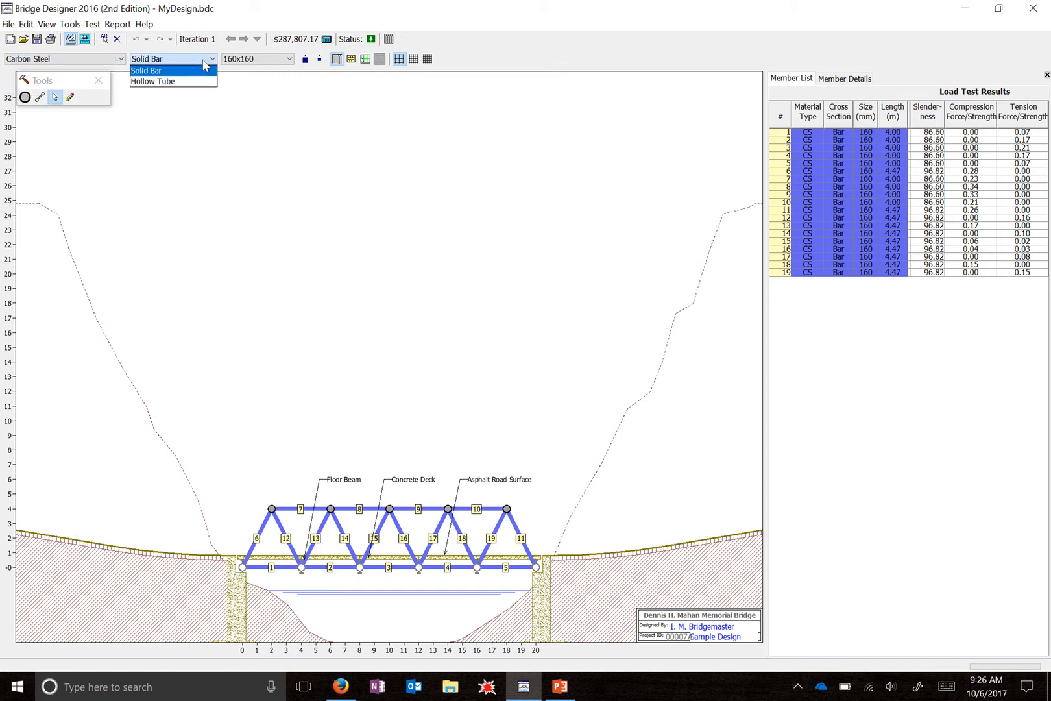
pyautogui.click(203, 69)
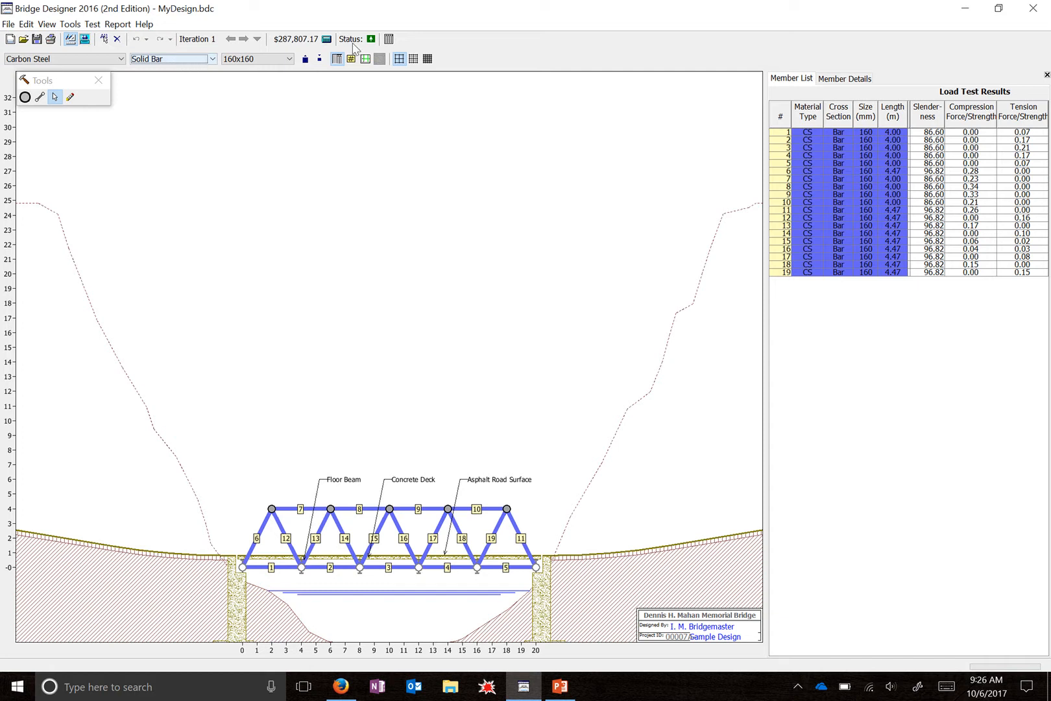
pyautogui.click(291, 58)
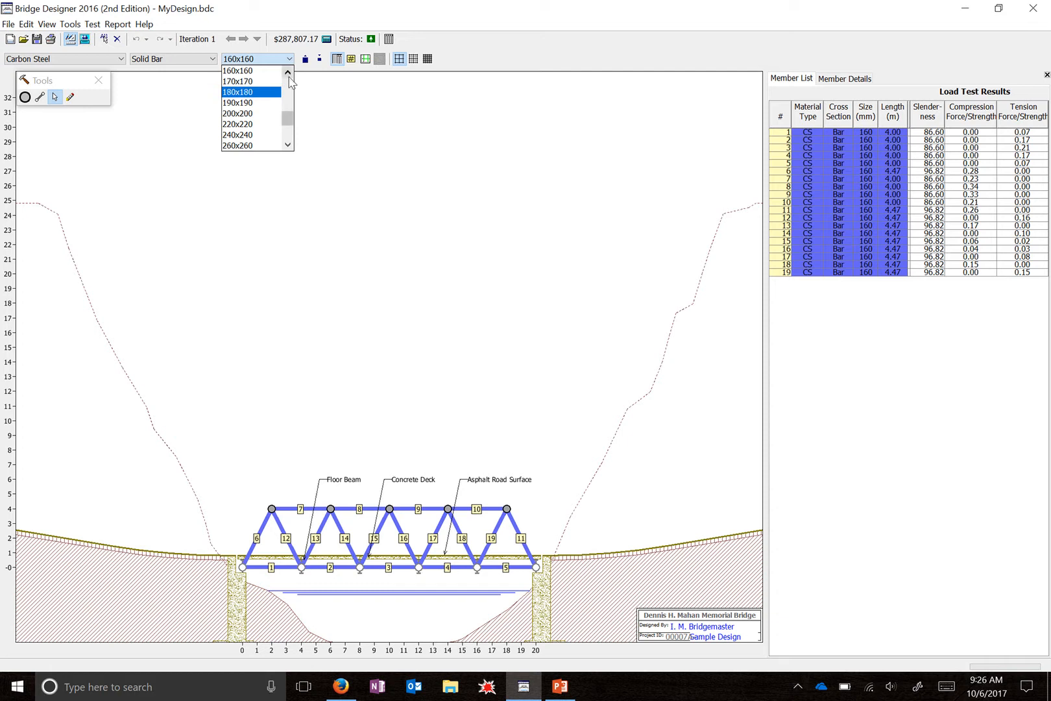
pyautogui.click(288, 72)
pyautogui.click(247, 74)
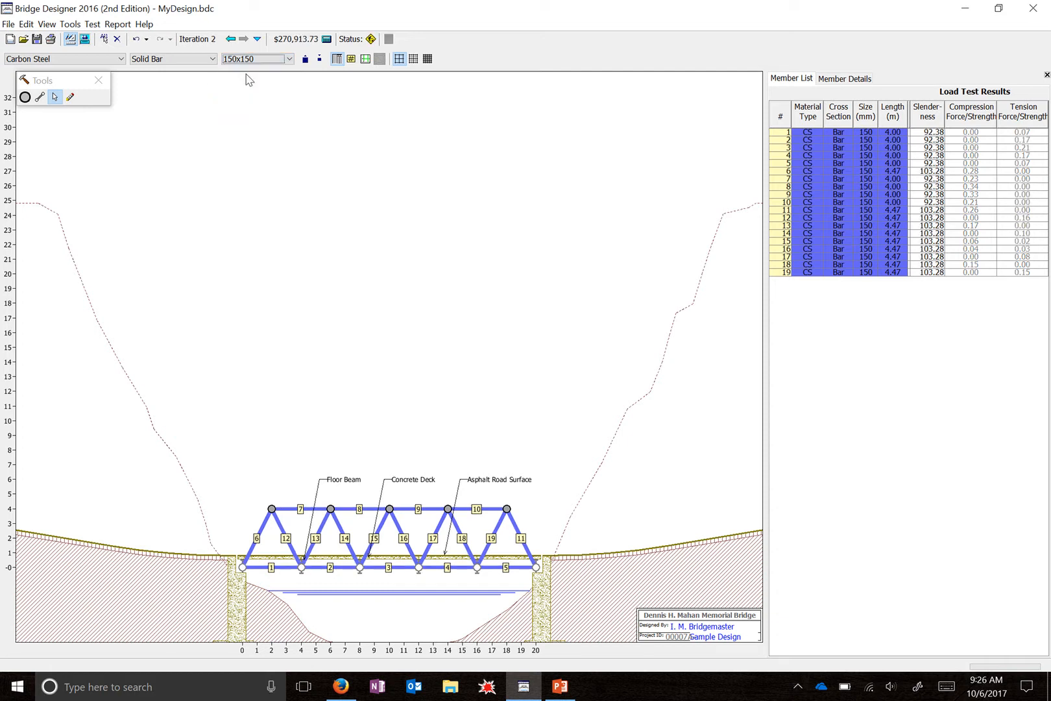
pyautogui.click(311, 268)
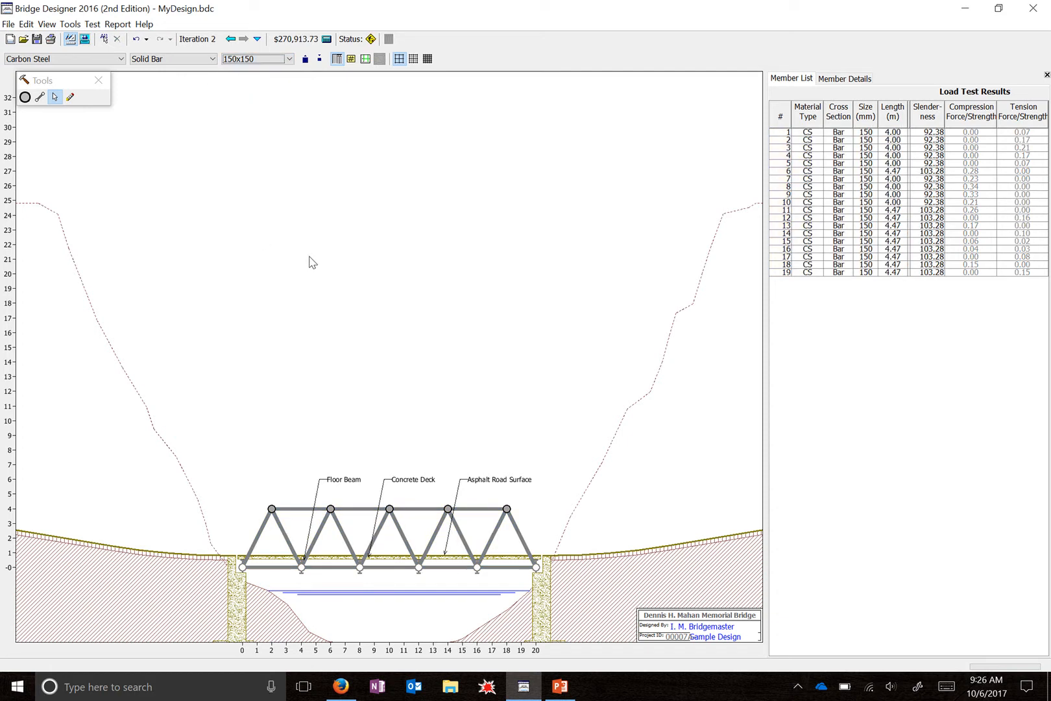
pyautogui.click(87, 40)
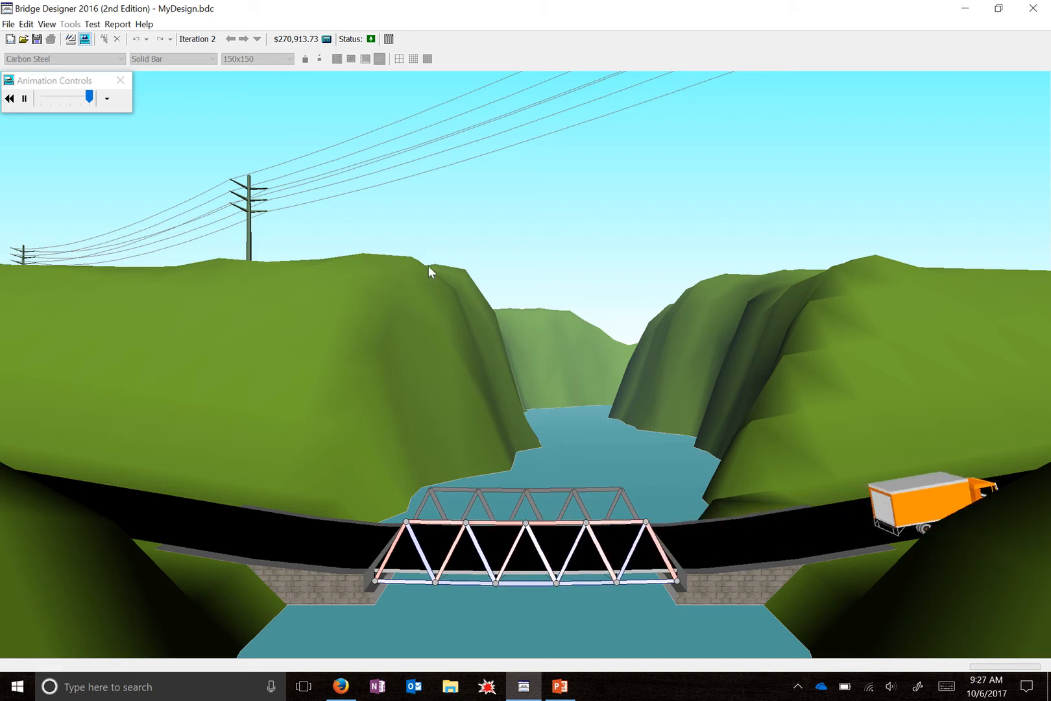
pyautogui.click(71, 39)
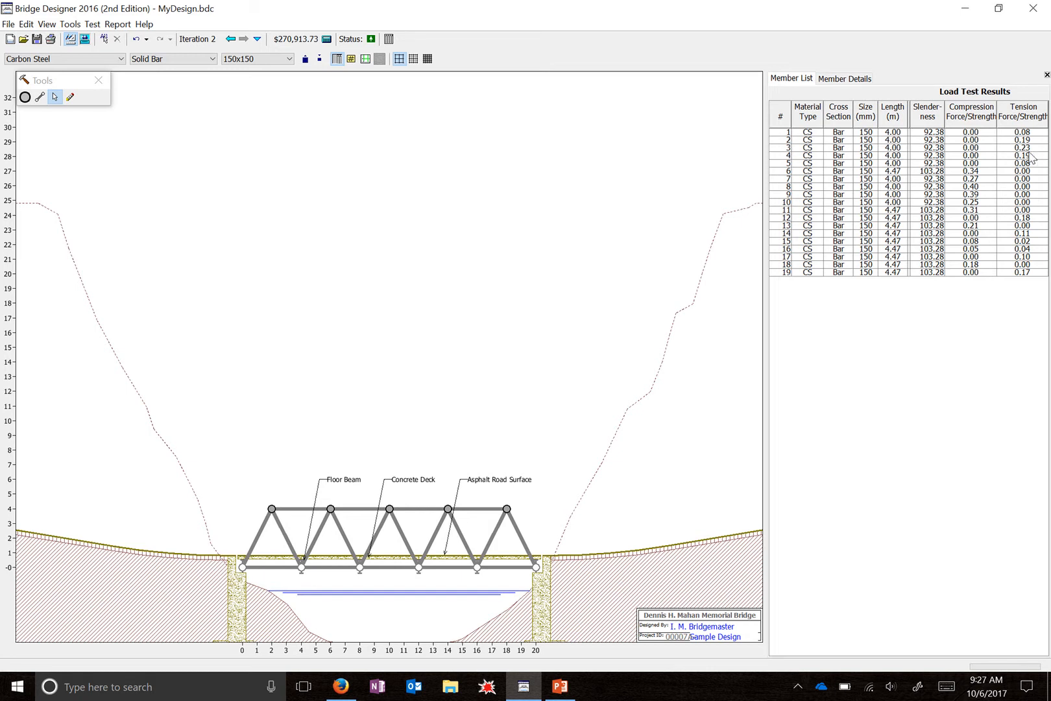
# Step: Reduce all truss members to size 140x140 mm, run the load test and return to the drawing board
pyautogui.moveTo(206, 471); pyautogui.dragTo(531, 587)
pyautogui.click(288, 59)
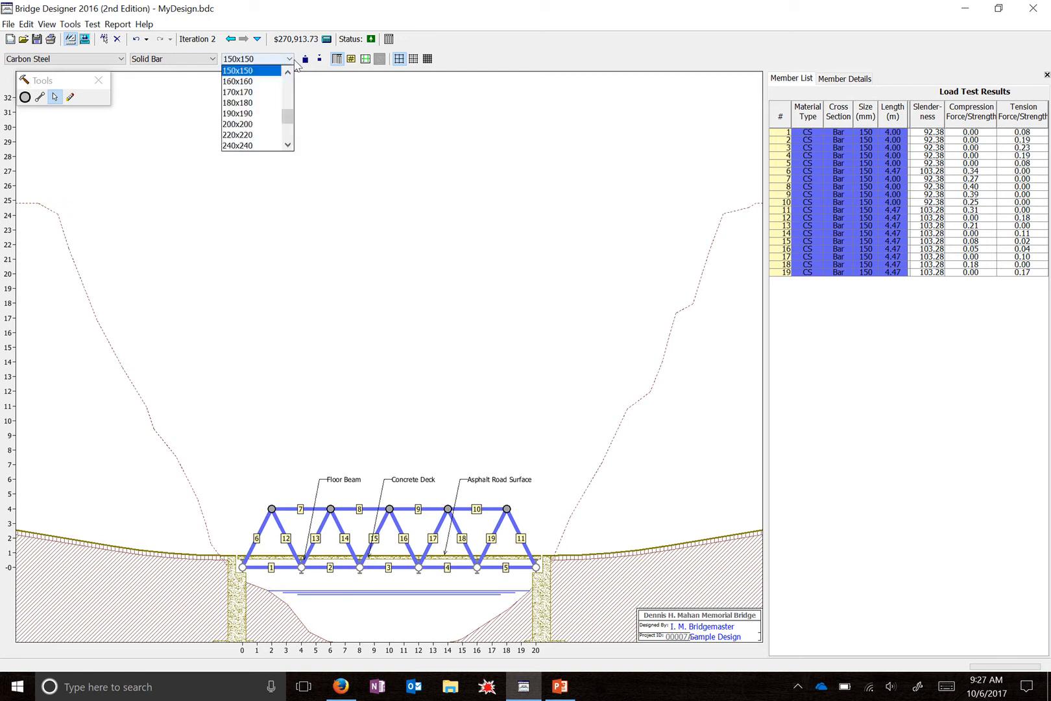
pyautogui.click(295, 60)
pyautogui.click(290, 59)
pyautogui.click(287, 72)
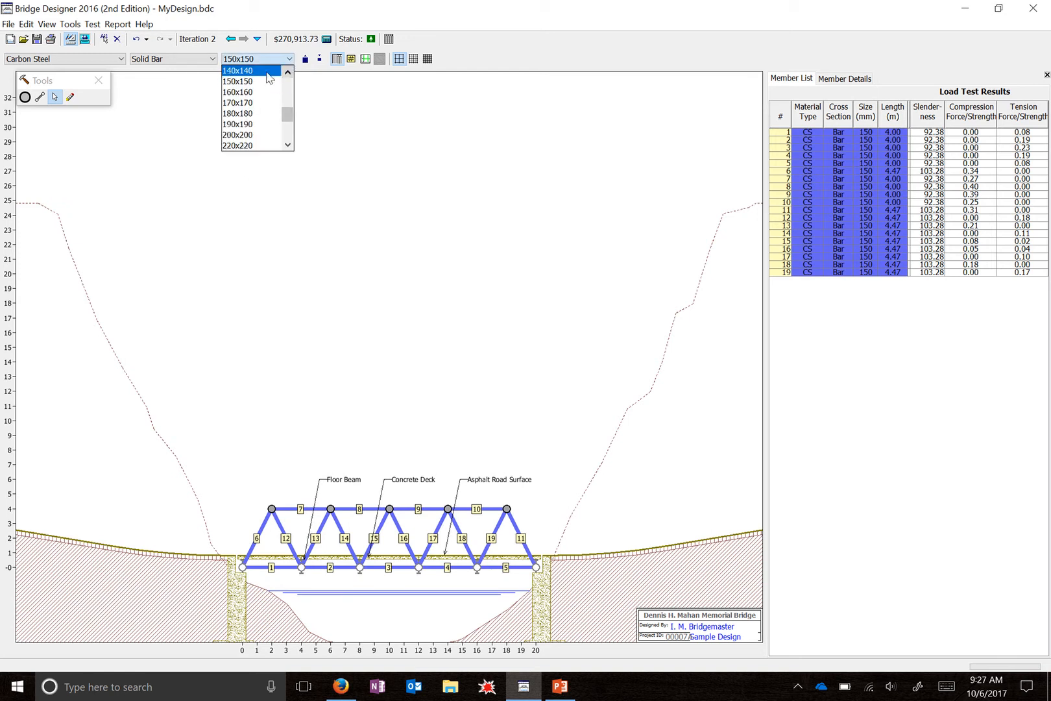
pyautogui.click(267, 72)
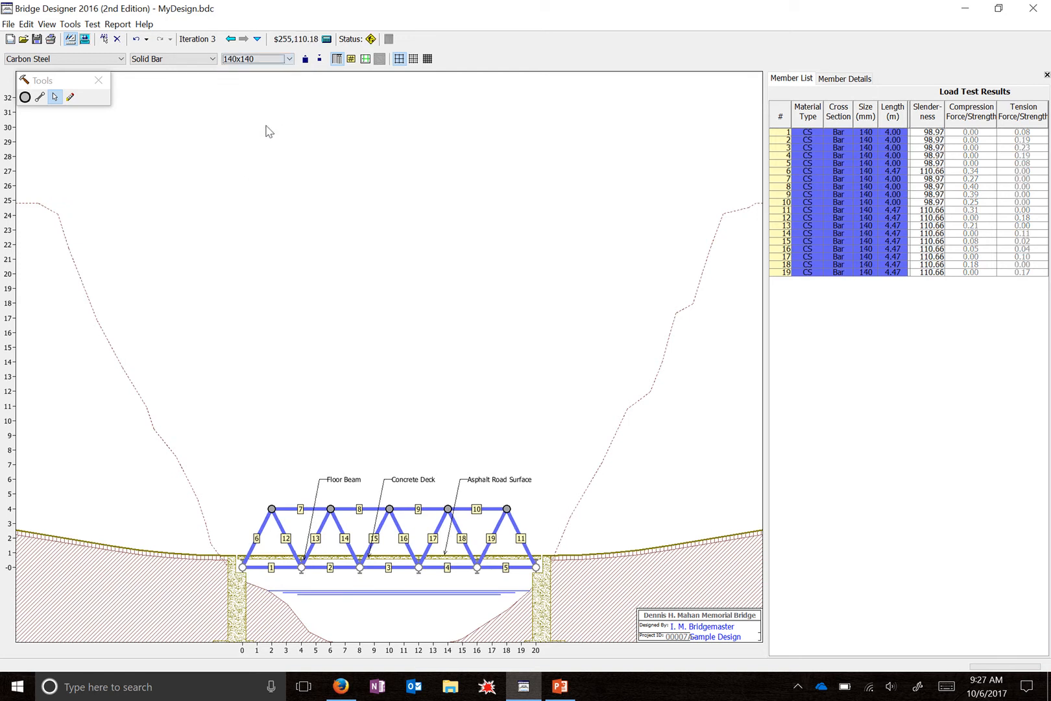
pyautogui.click(85, 41)
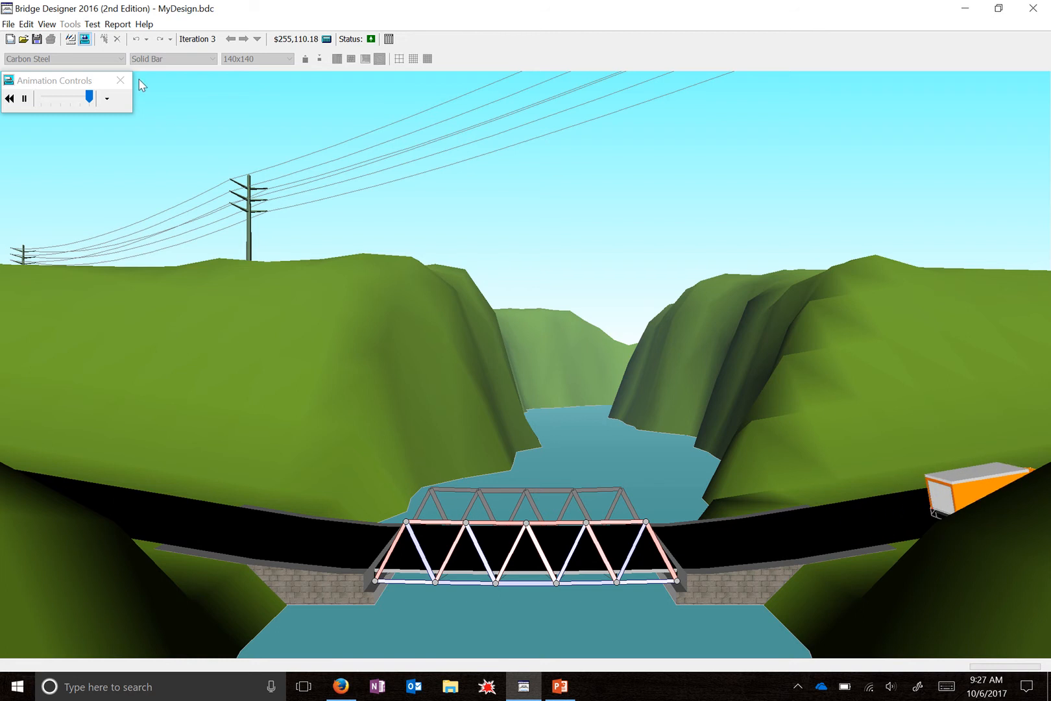
pyautogui.click(70, 39)
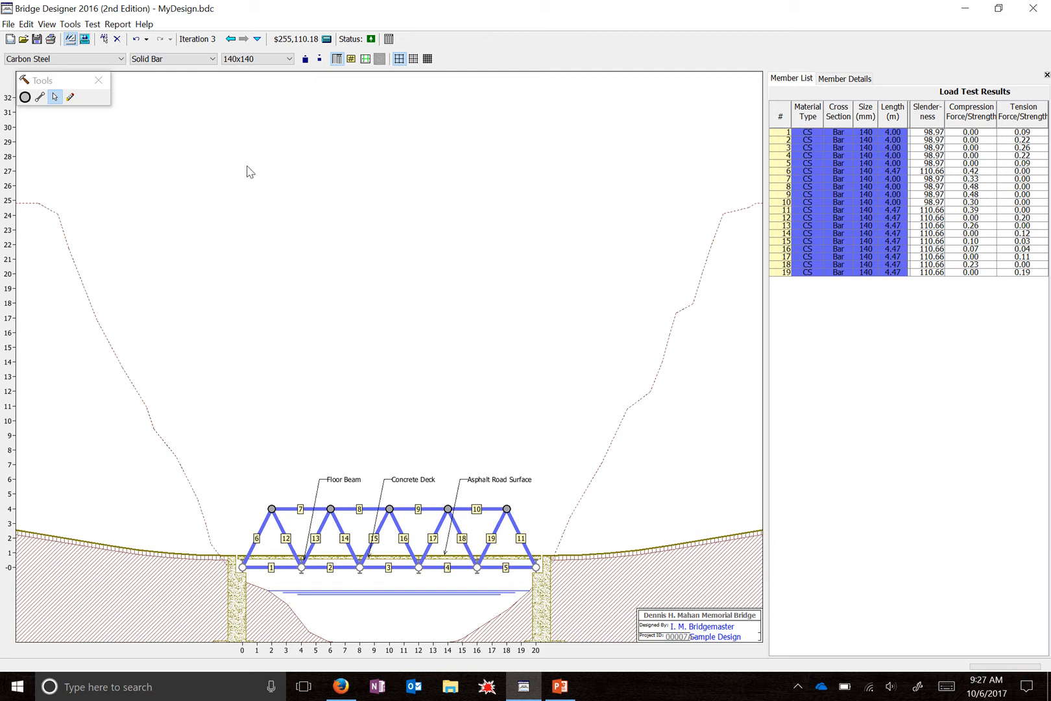
# Step: Reduce all truss members to size 120x120 mm, run the load test and return to the drawing board
pyautogui.click(290, 59)
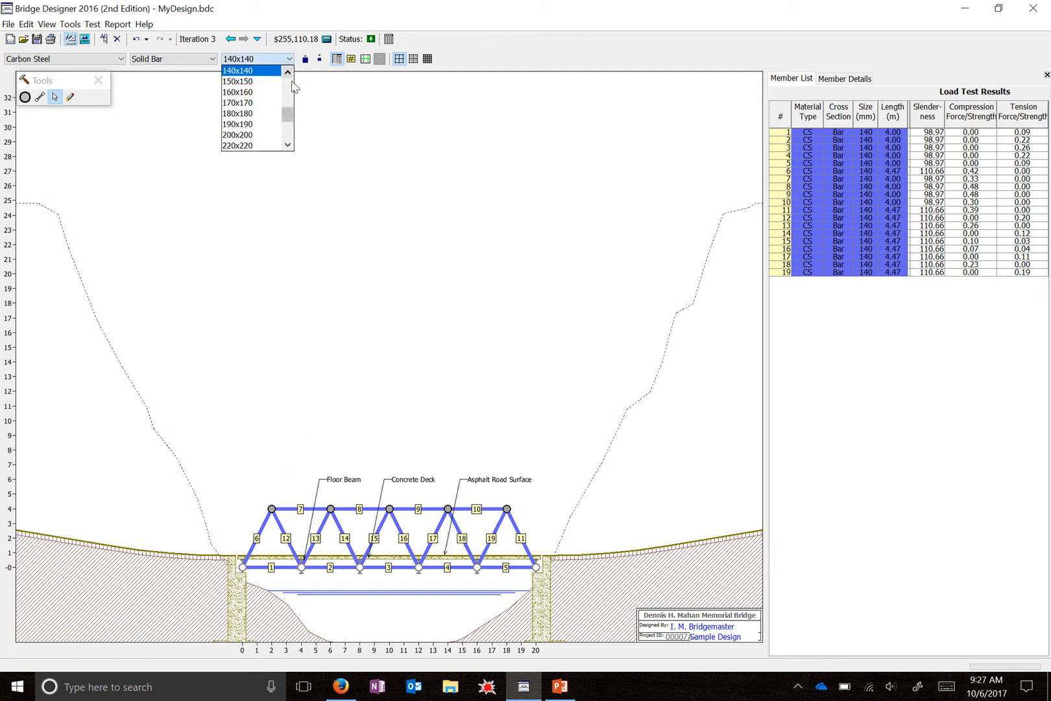
pyautogui.scroll(3, 289, 77)
pyautogui.click(266, 71)
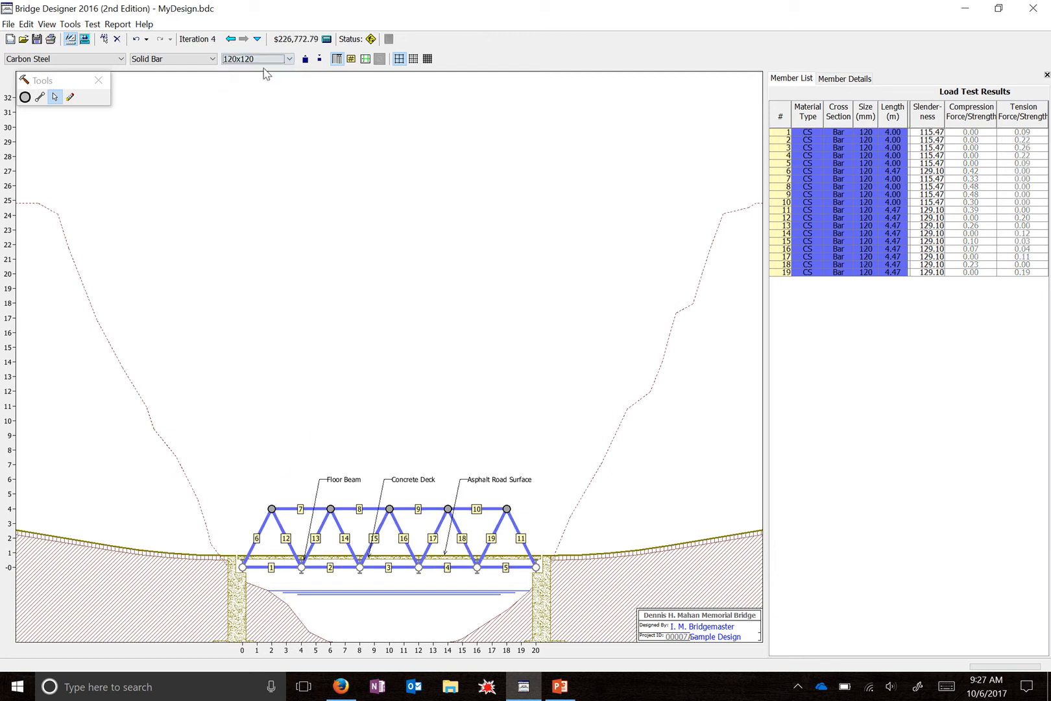
pyautogui.click(88, 40)
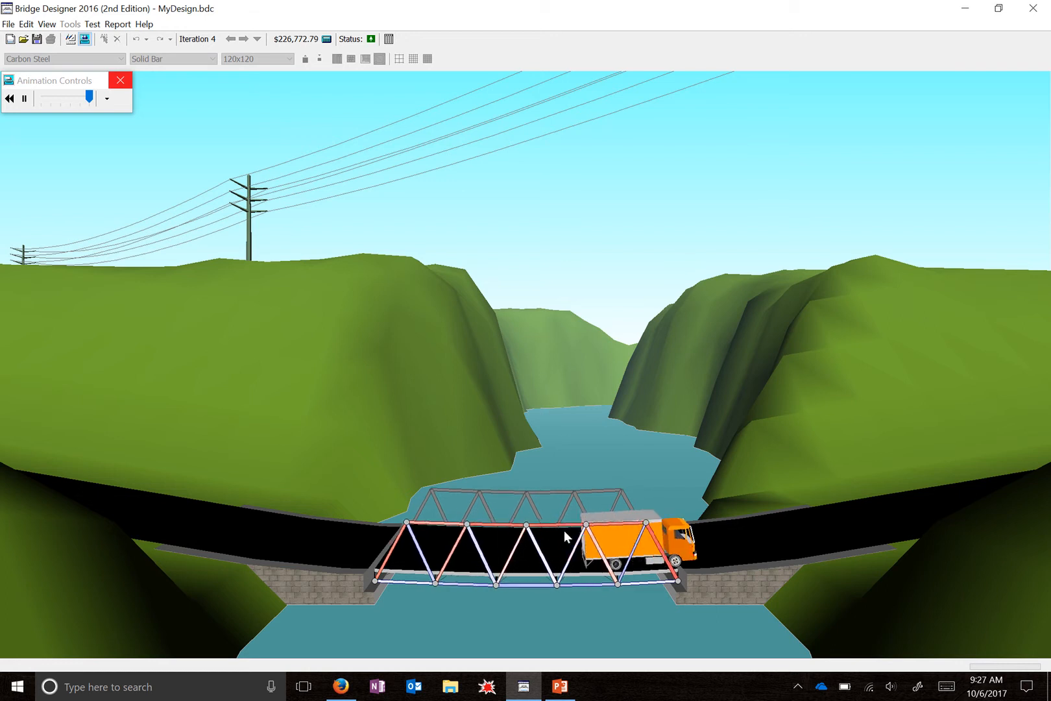
pyautogui.click(70, 38)
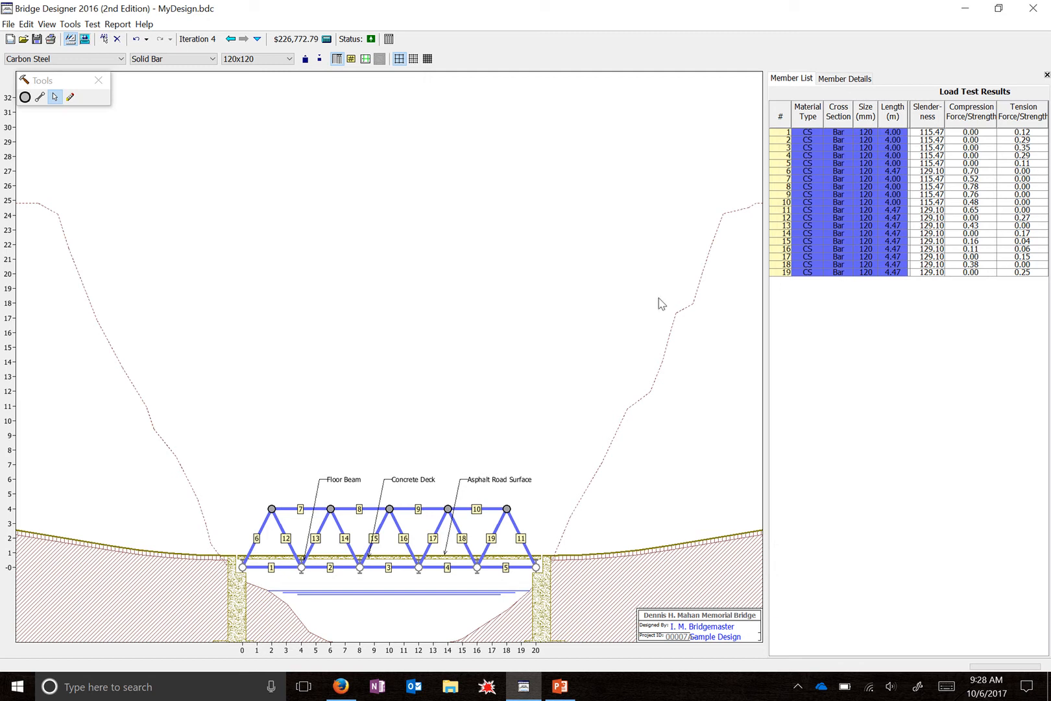
# Step: Try sizes 110x110 and 160x160 mm on all truss members, and set them back to 120x120 mm
pyautogui.click(290, 63)
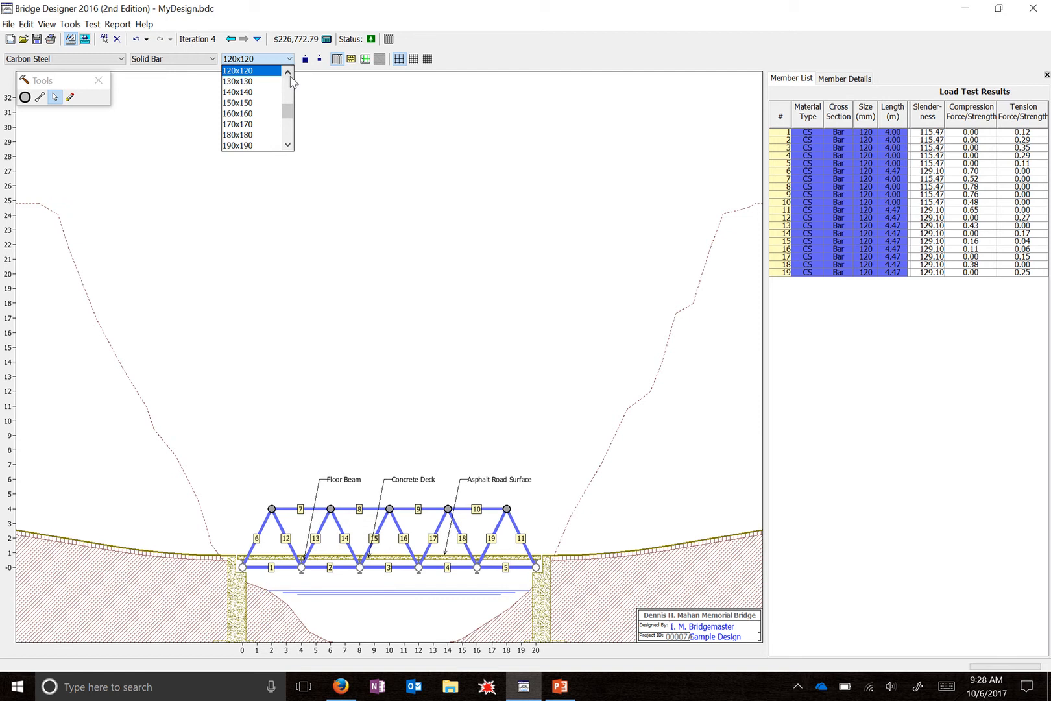
pyautogui.click(272, 78)
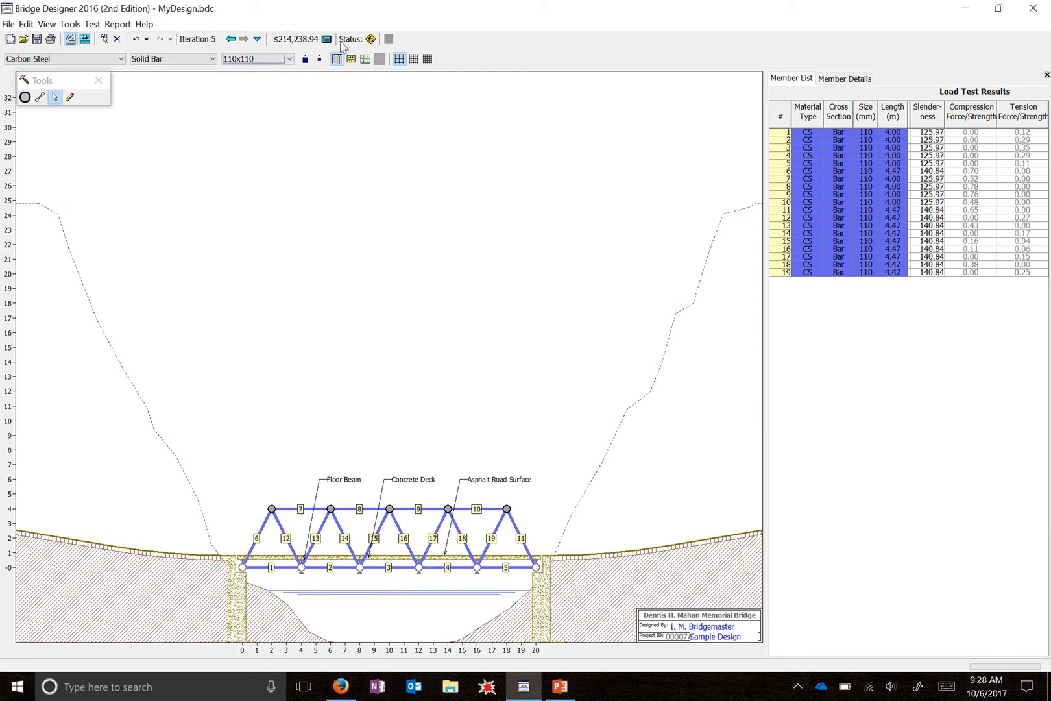
pyautogui.click(290, 62)
pyautogui.click(263, 131)
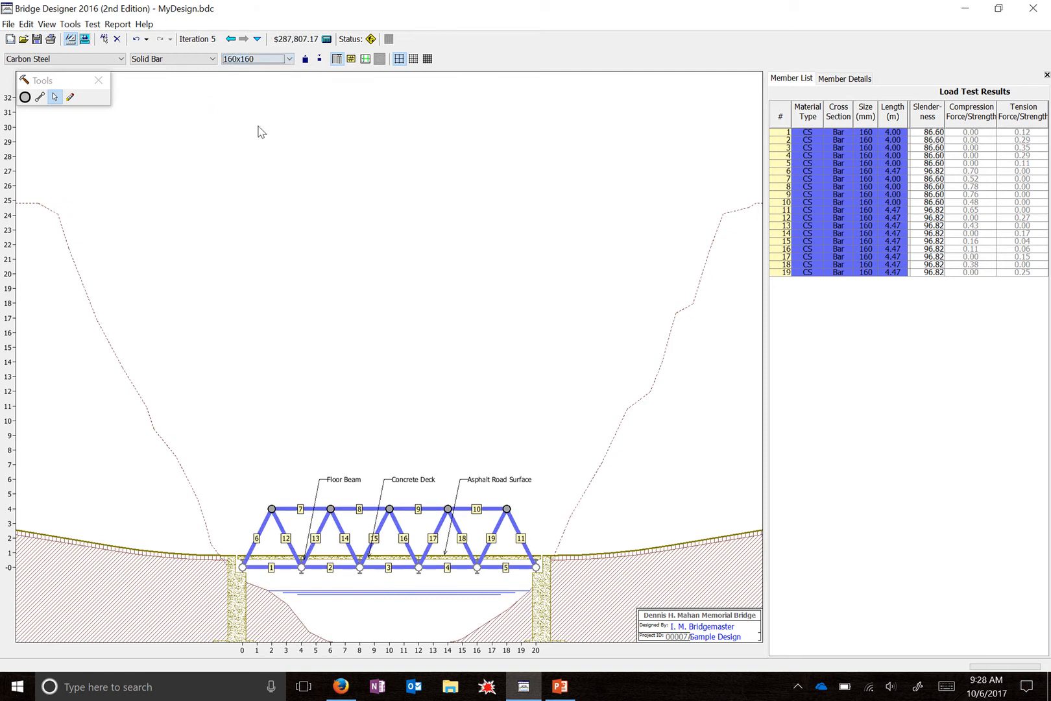
pyautogui.click(290, 59)
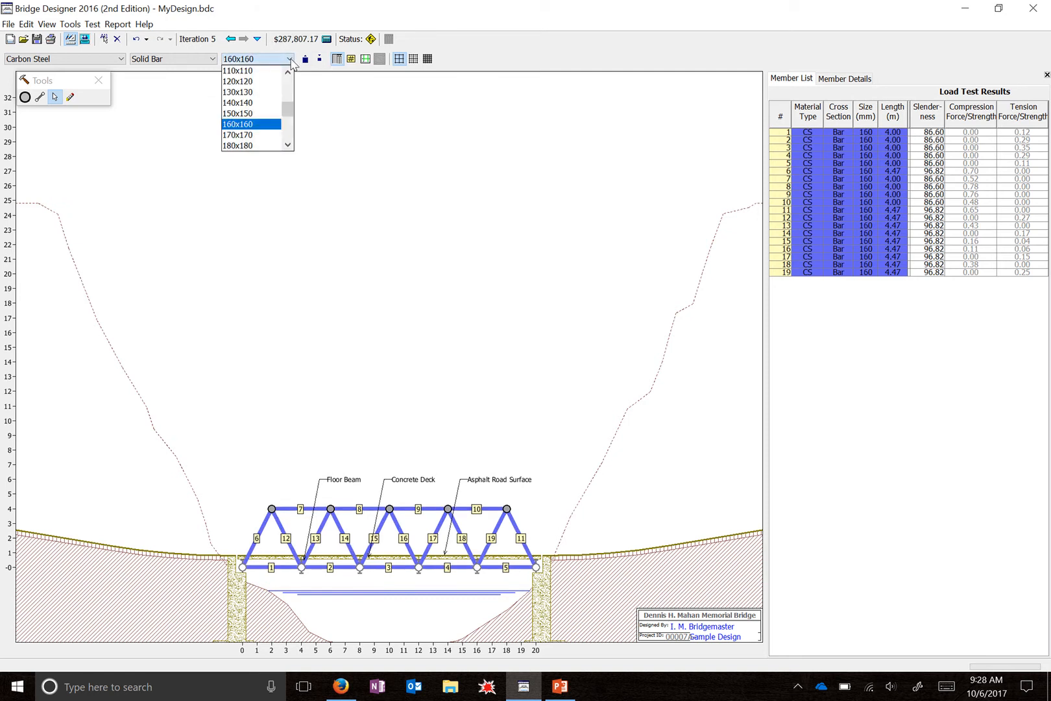
pyautogui.click(270, 82)
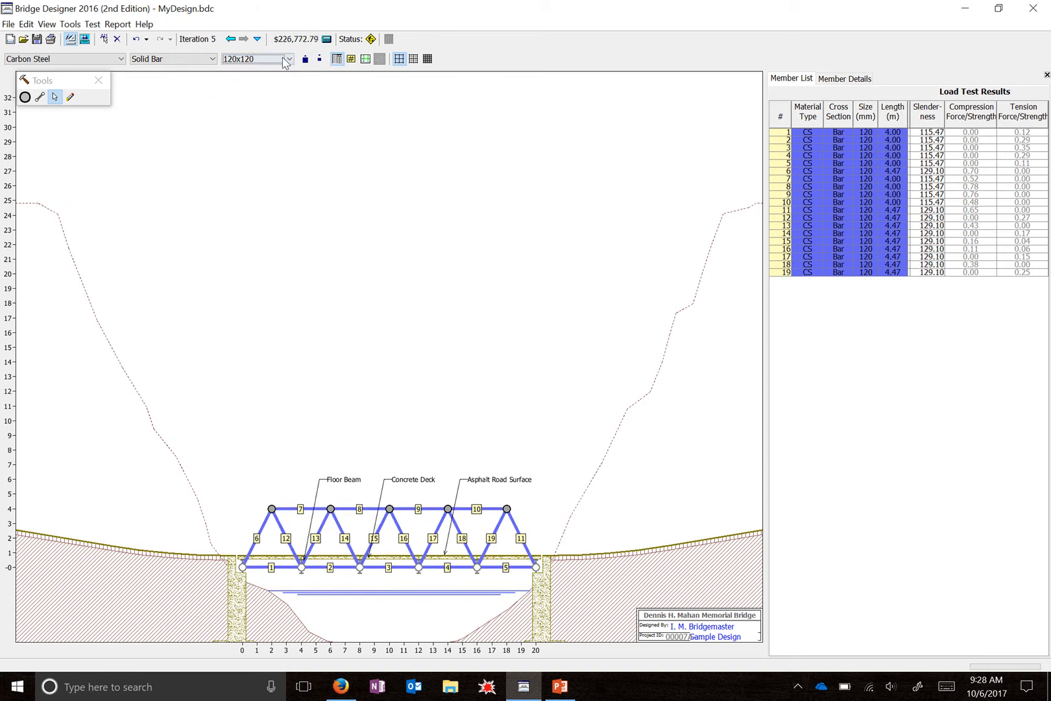
# Step: Try size 110x110 mm on all carbon steel members, run the load test and return to the drawing board
pyautogui.click(289, 60)
pyautogui.click(266, 74)
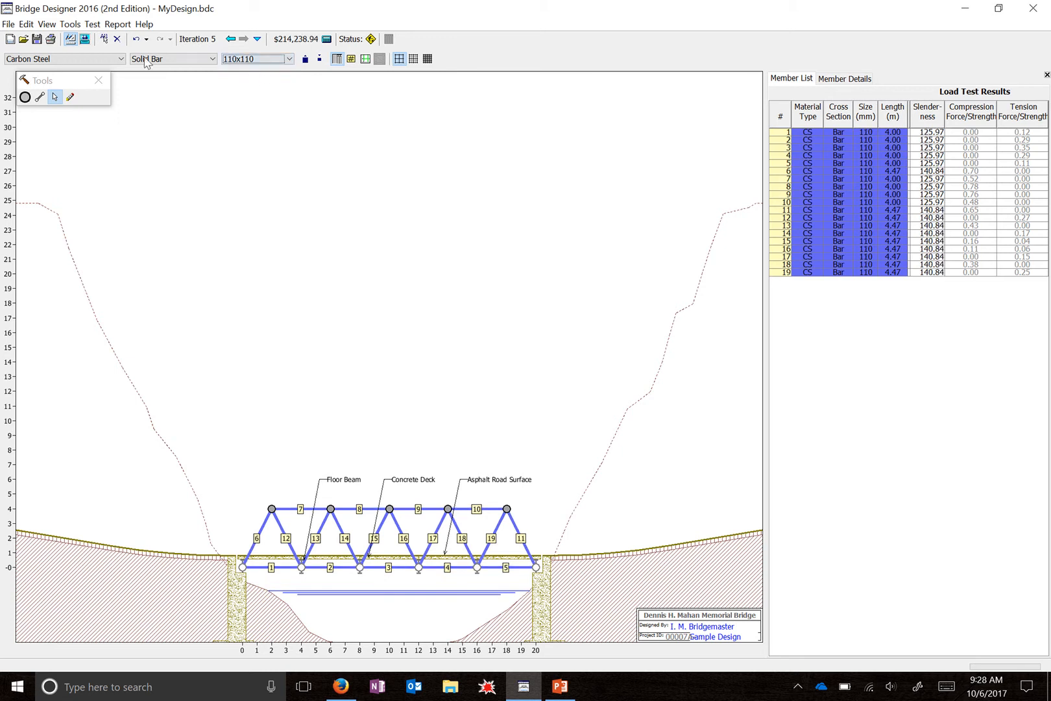
pyautogui.click(87, 40)
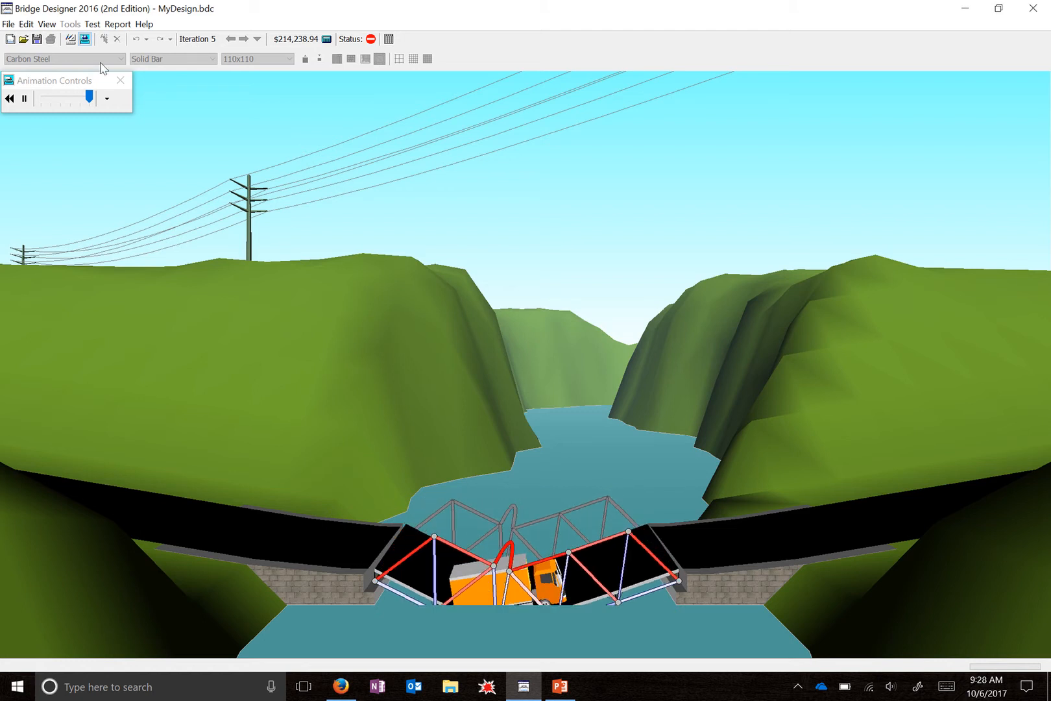
pyautogui.click(69, 40)
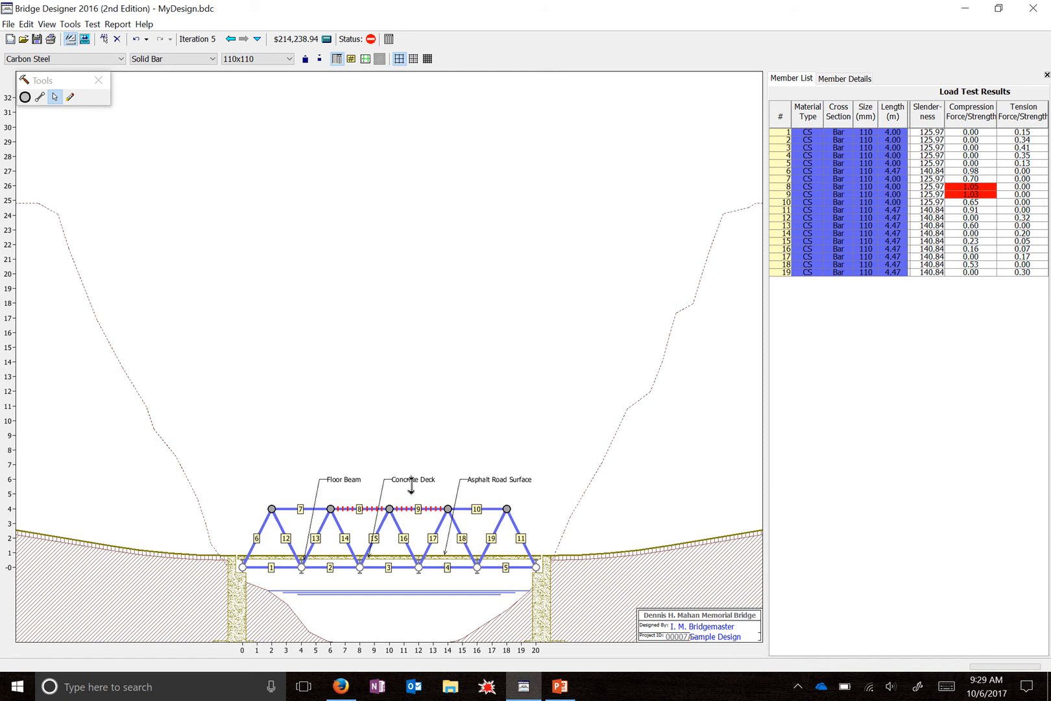
# Step: Set all members back to size 120x120 mm, rerun the load test and return to the drawing board
pyautogui.click(290, 59)
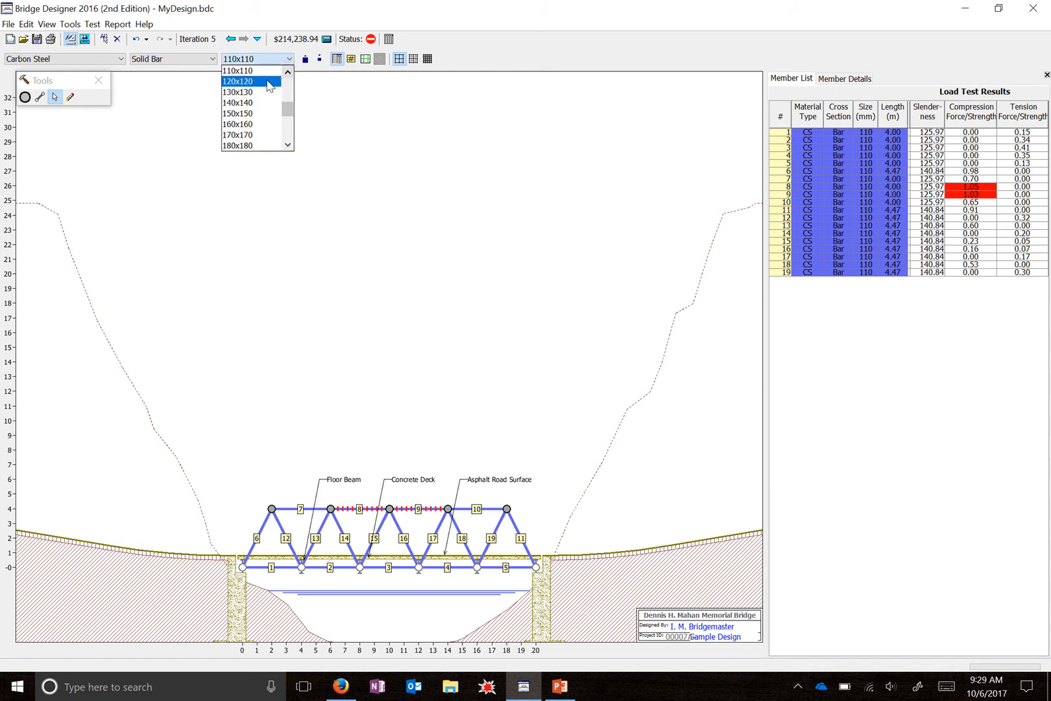
pyautogui.click(271, 80)
pyautogui.click(84, 39)
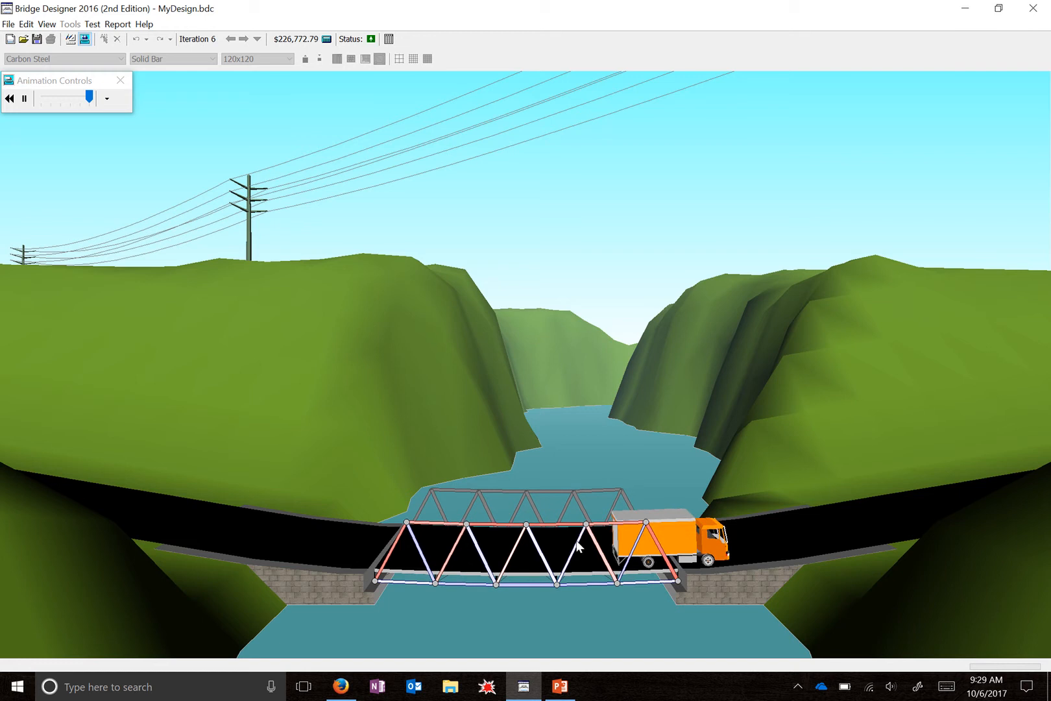
pyautogui.click(70, 39)
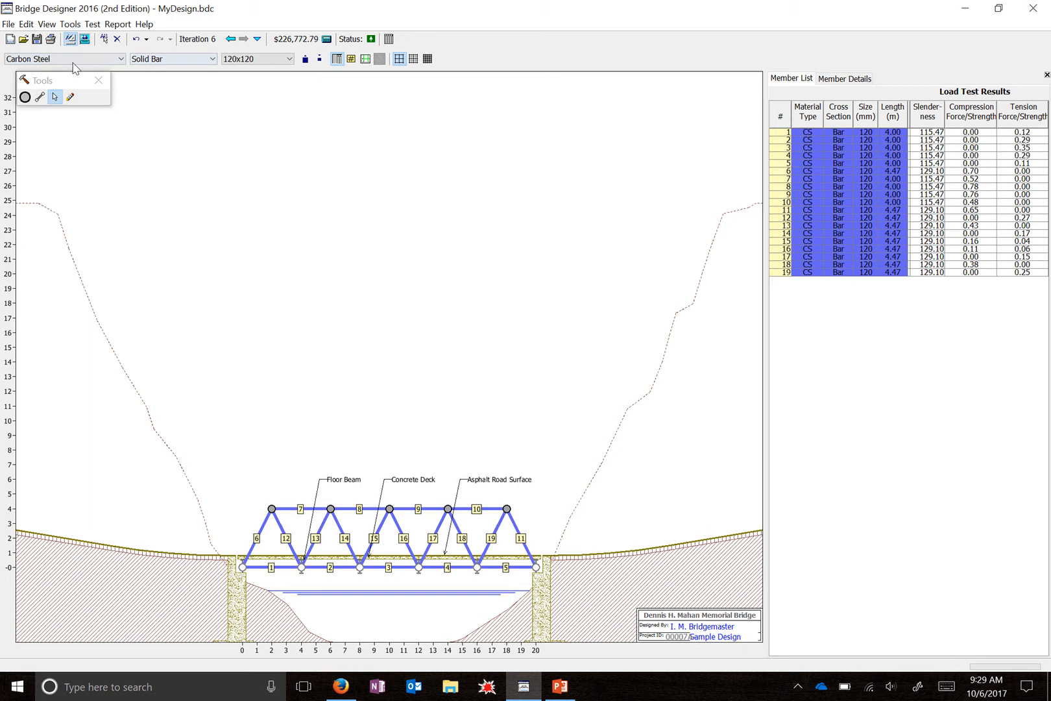
# Step: Review the cost calculations report for the current bridge design and close it
pyautogui.click(326, 41)
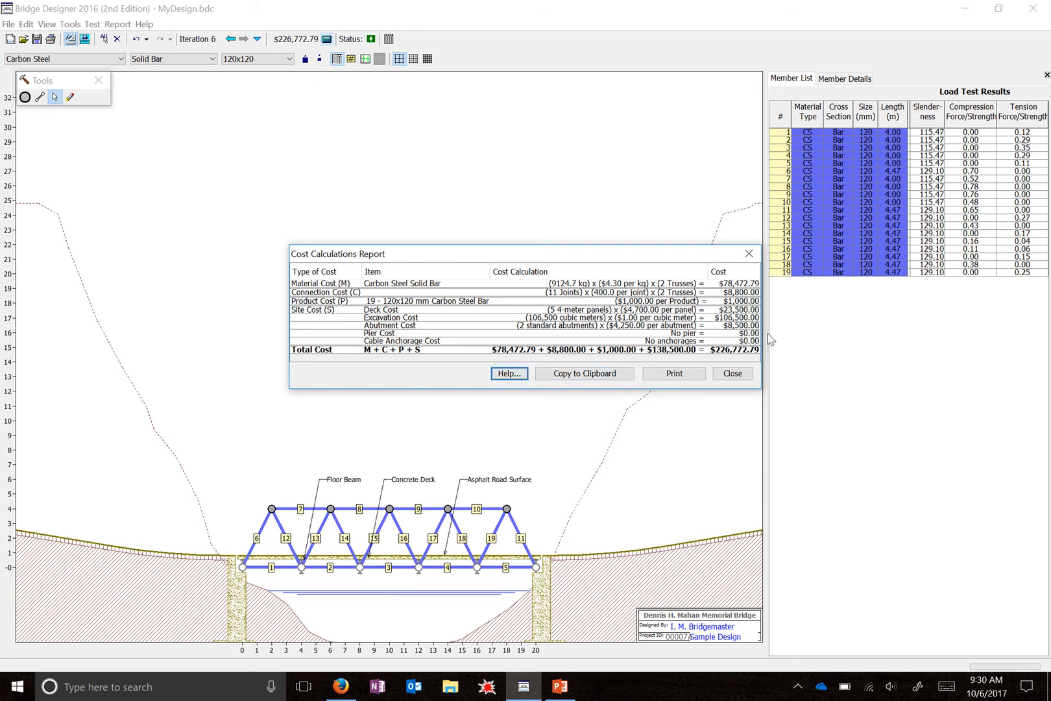
pyautogui.click(734, 374)
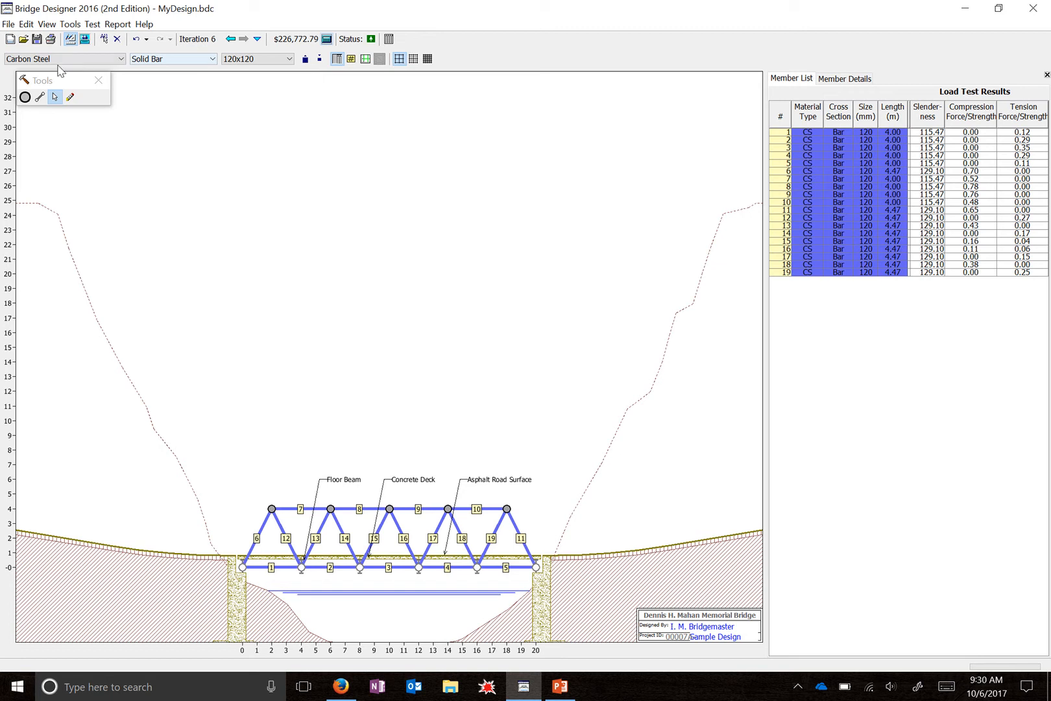
# Step: Change the material of all members to High-Strength Low-Alloy Steel, run the load test and return to the drawing board
pyautogui.click(121, 59)
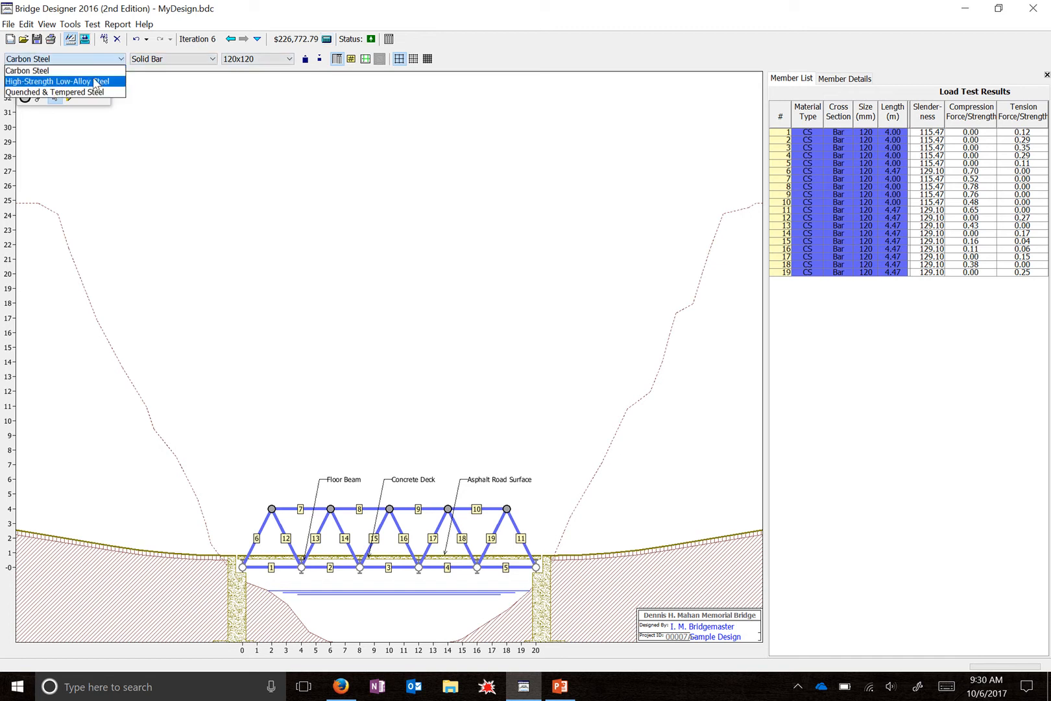
pyautogui.click(114, 87)
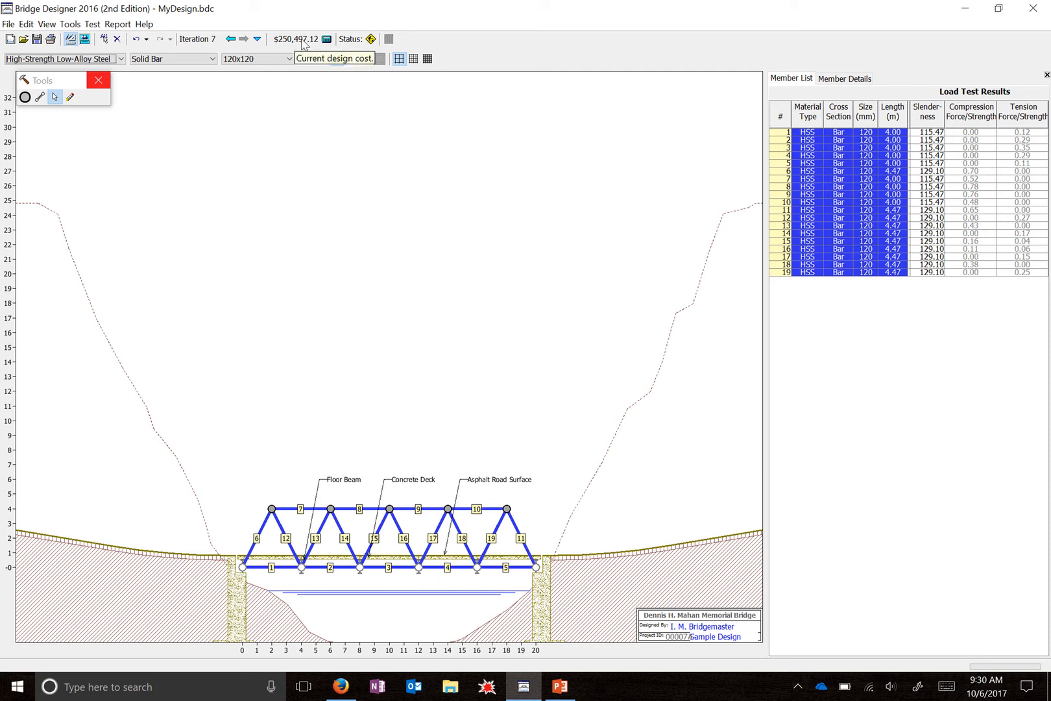
pyautogui.click(84, 39)
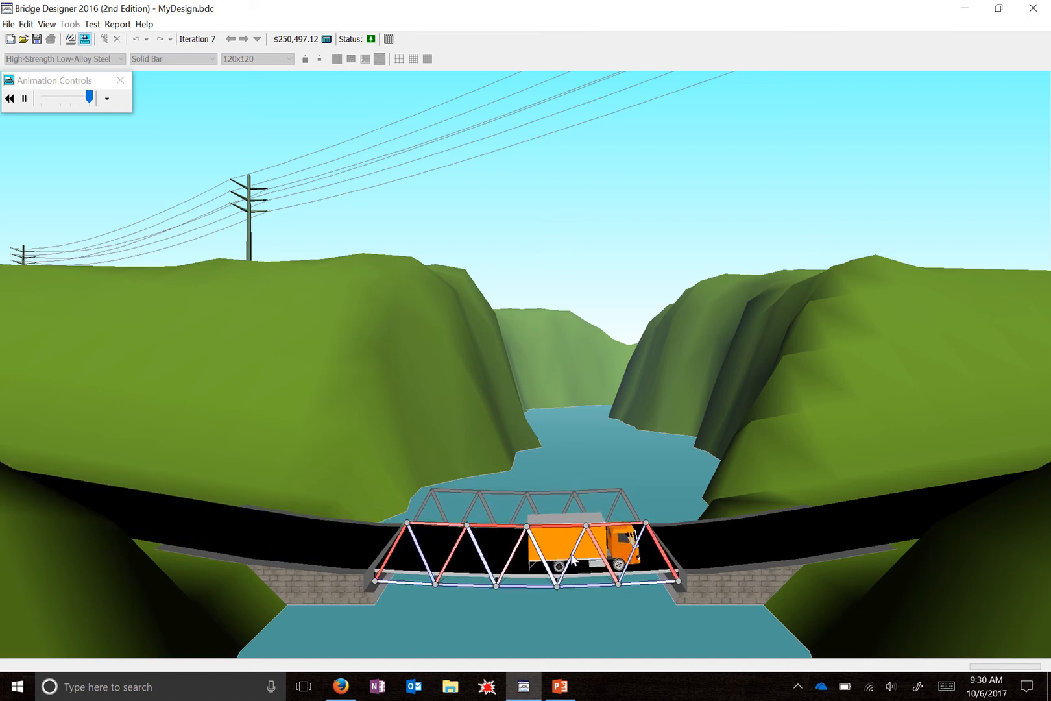
pyautogui.click(70, 39)
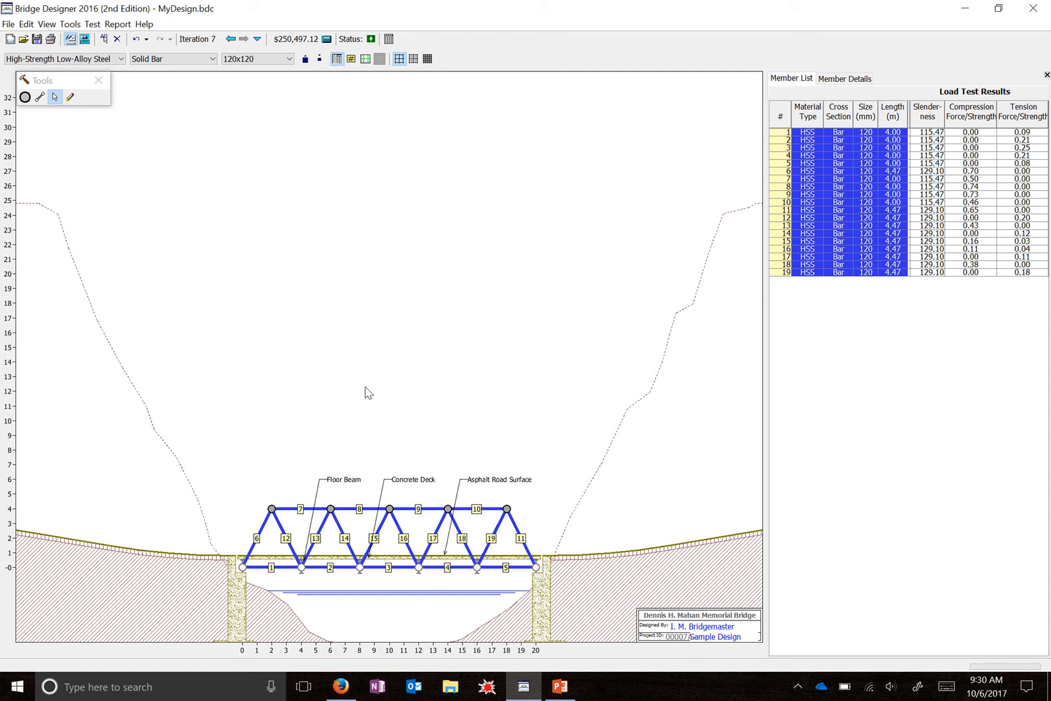
# Step: Try size 110x110 mm on all high-strength steel solid bars, run the load test and return to the drawing board
pyautogui.click(289, 59)
pyautogui.click(276, 78)
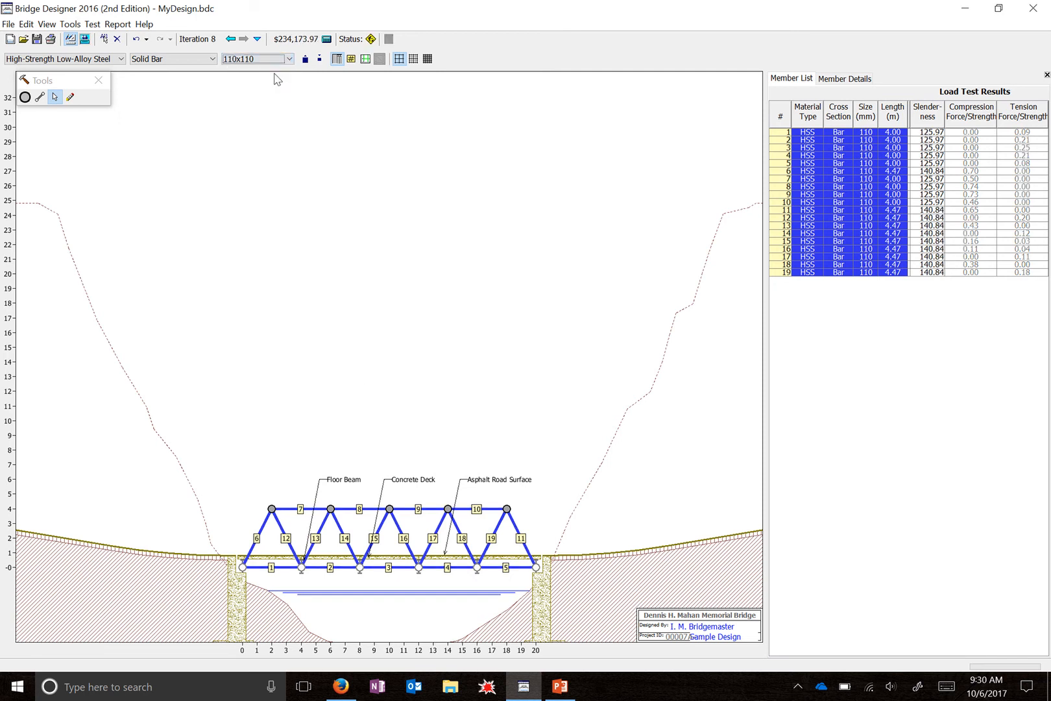
pyautogui.click(85, 40)
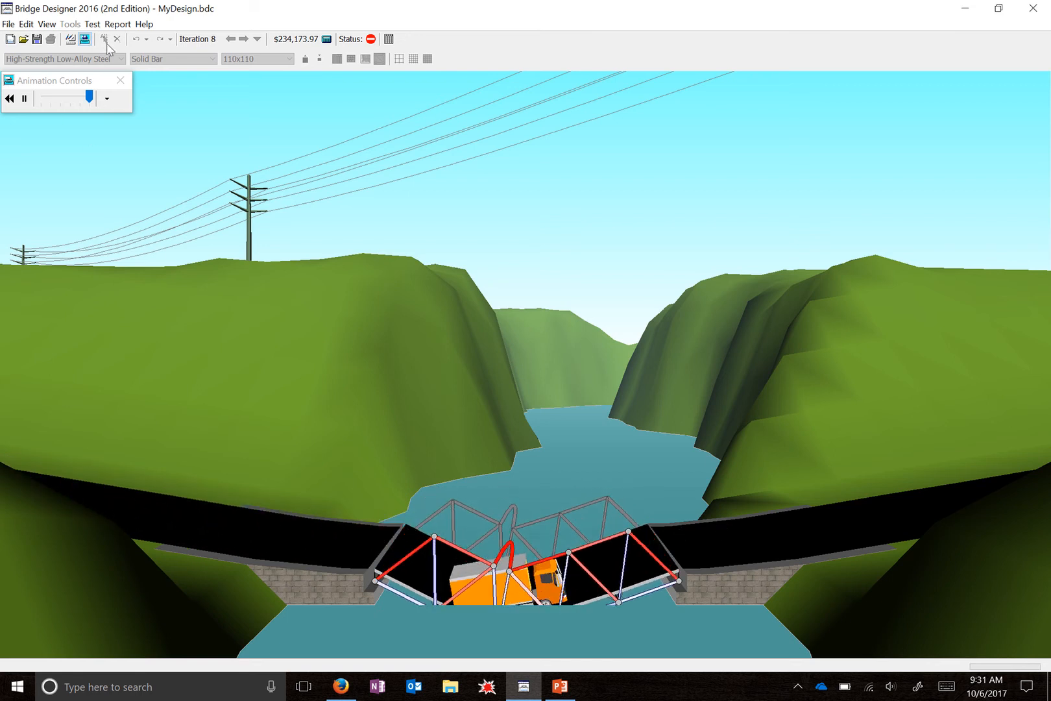
pyautogui.click(71, 40)
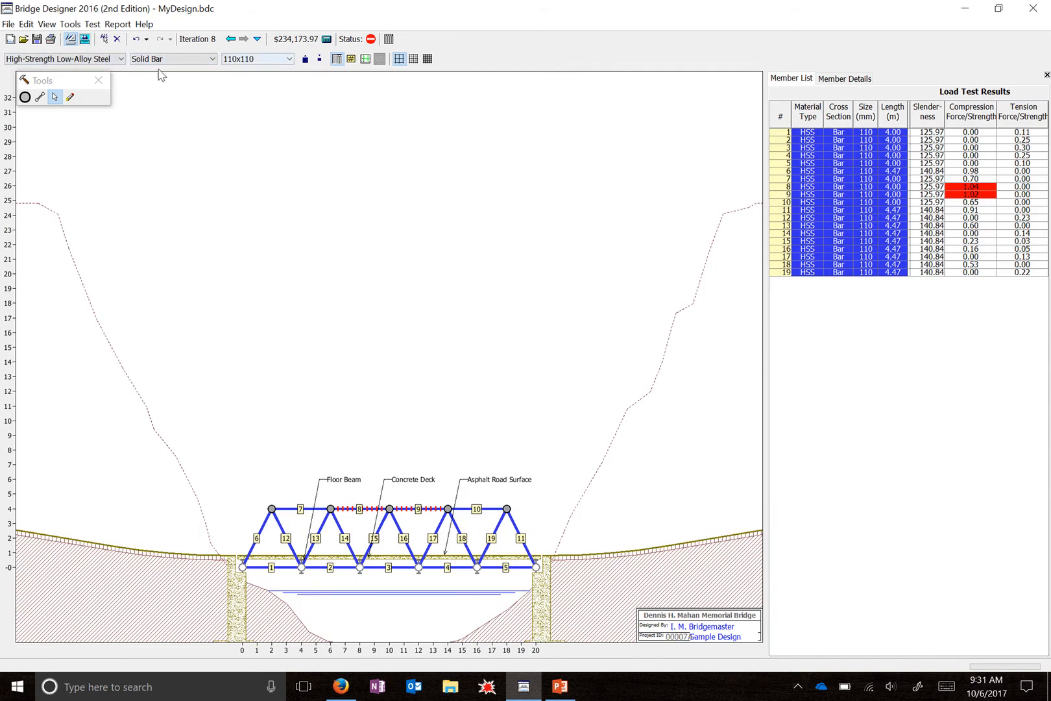
# Step: Set all members to size 120x120 mm and change their cross section to Hollow Tube
pyautogui.click(290, 59)
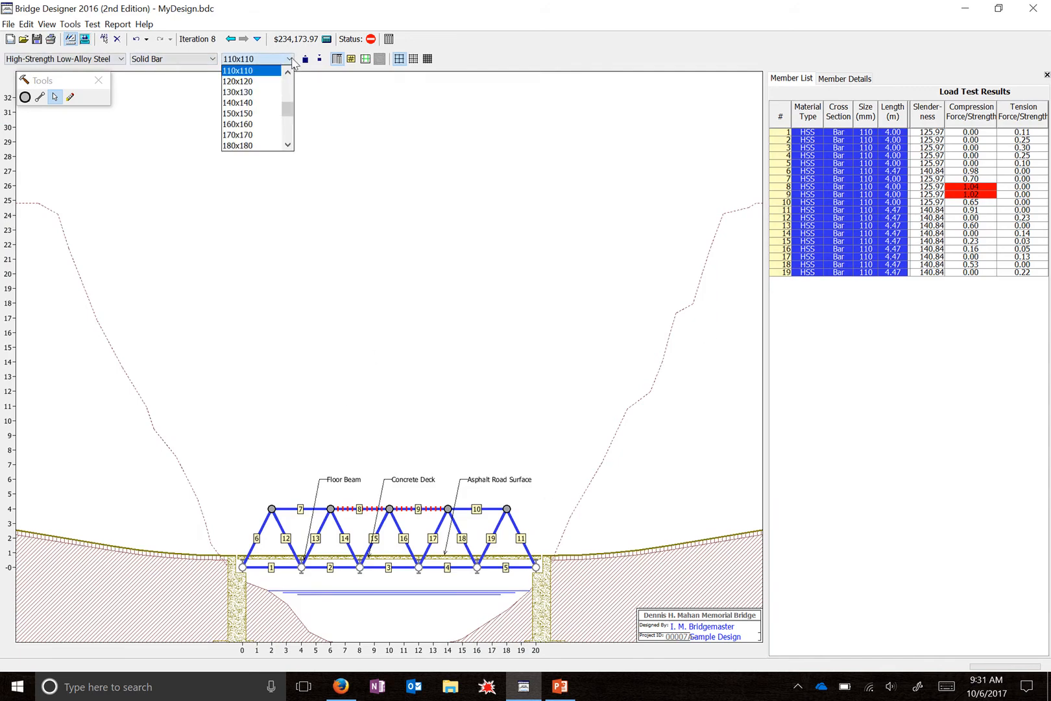
pyautogui.click(268, 81)
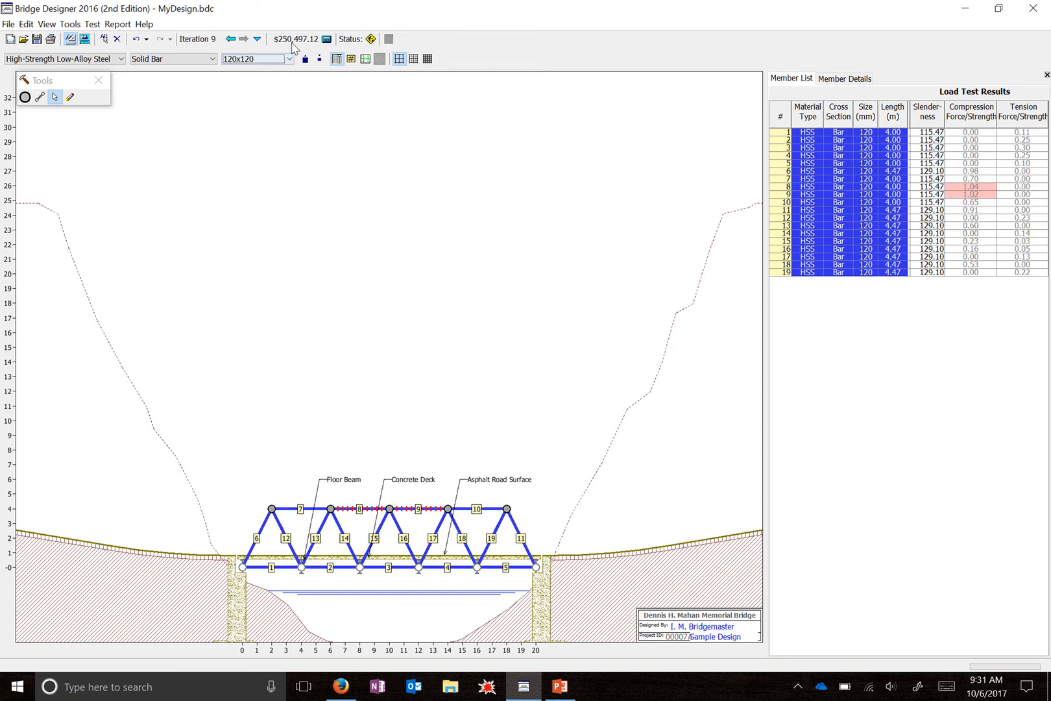
pyautogui.click(160, 59)
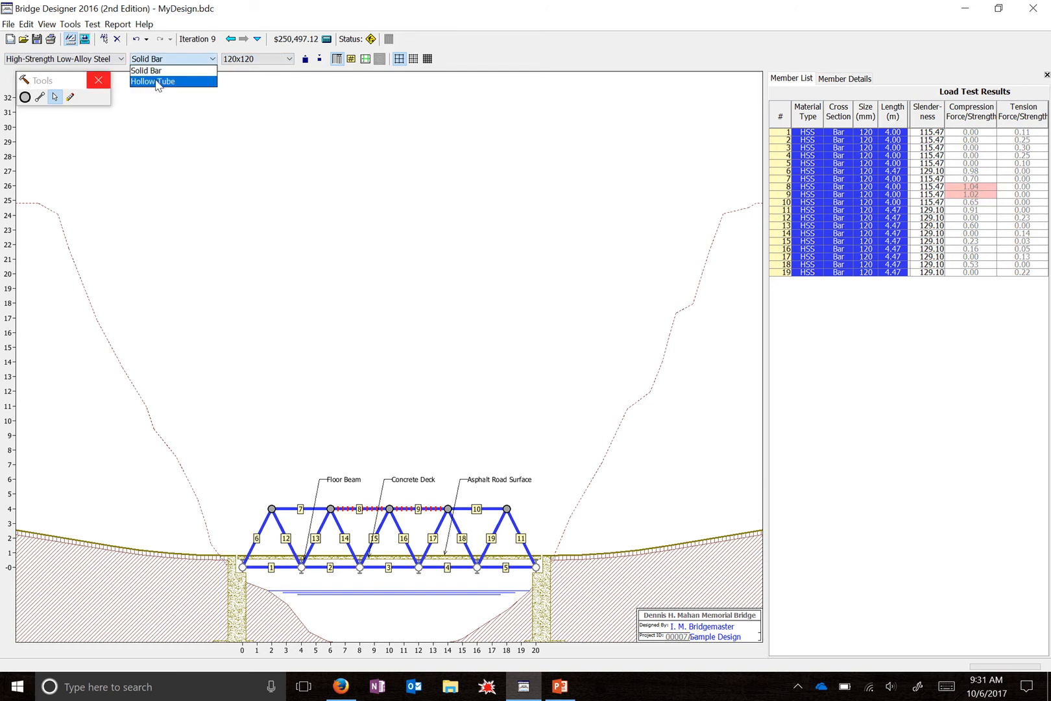
pyautogui.click(159, 78)
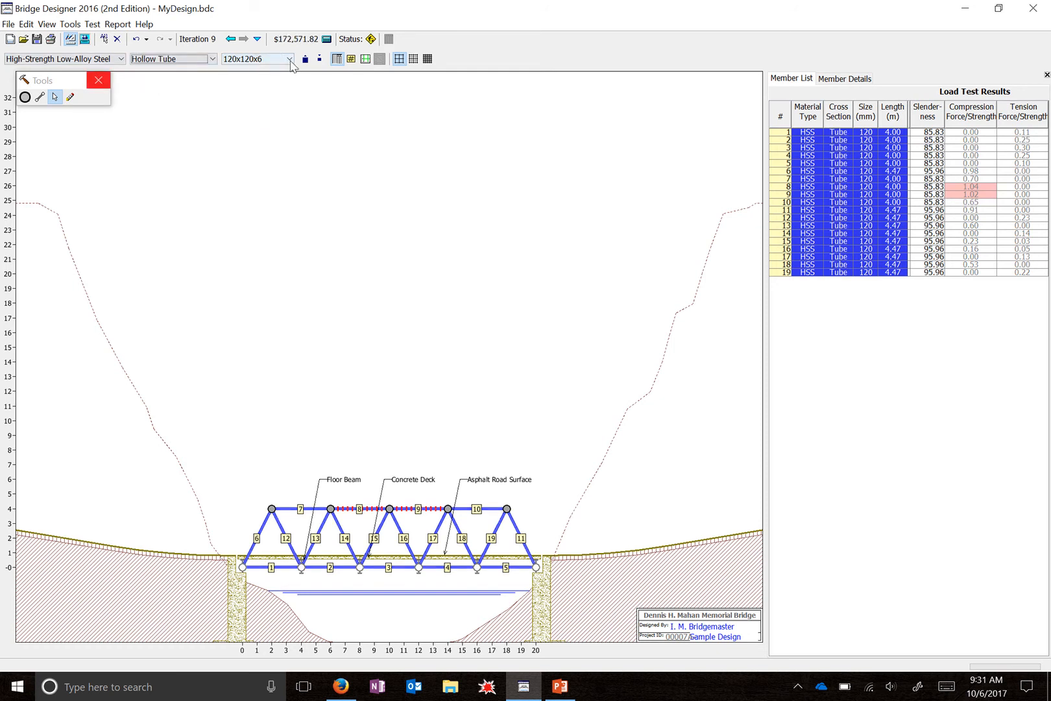
# Step: Try hollow tube size 140x140x7 mm on all members, run the load test and return to the drawing board
pyautogui.click(289, 59)
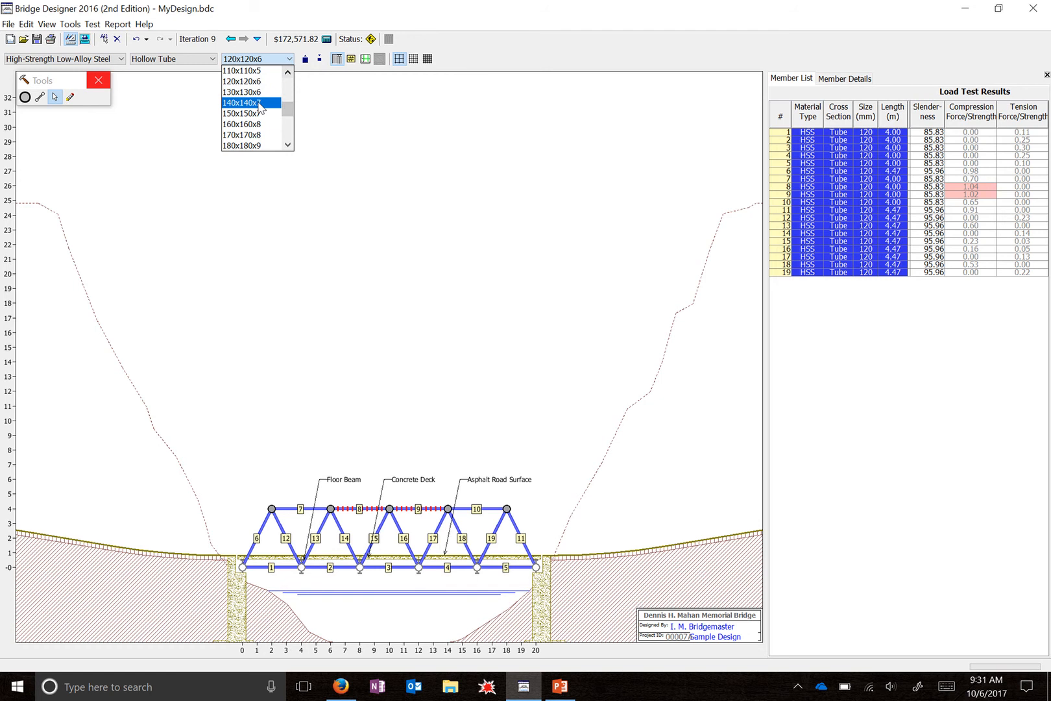
pyautogui.click(279, 103)
pyautogui.click(84, 40)
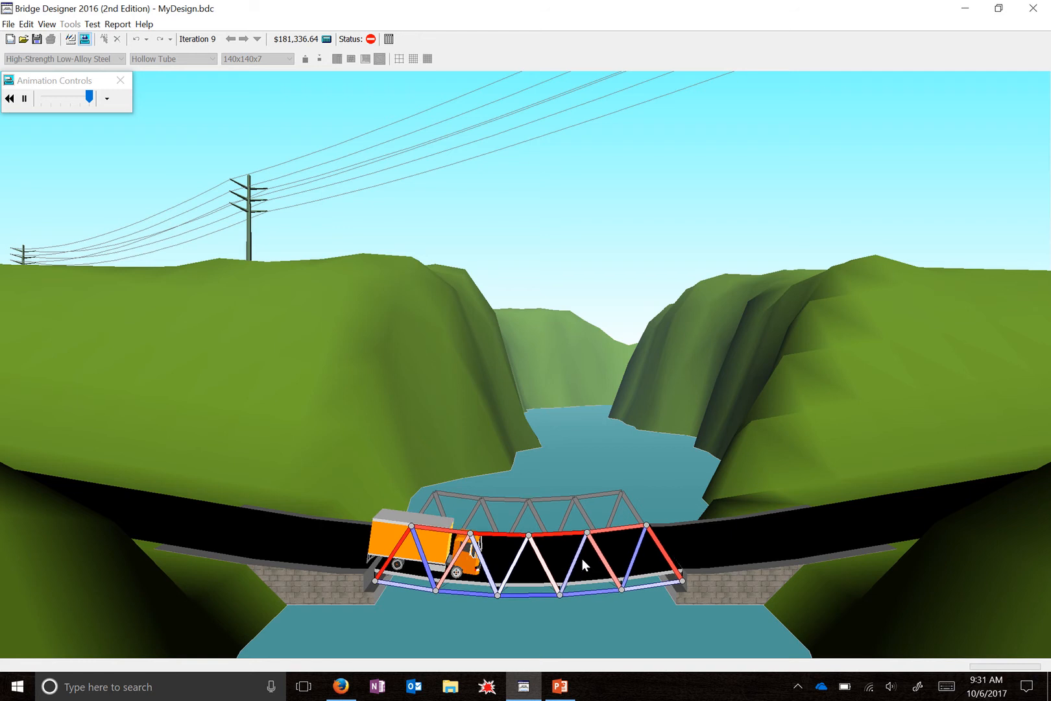
pyautogui.click(70, 39)
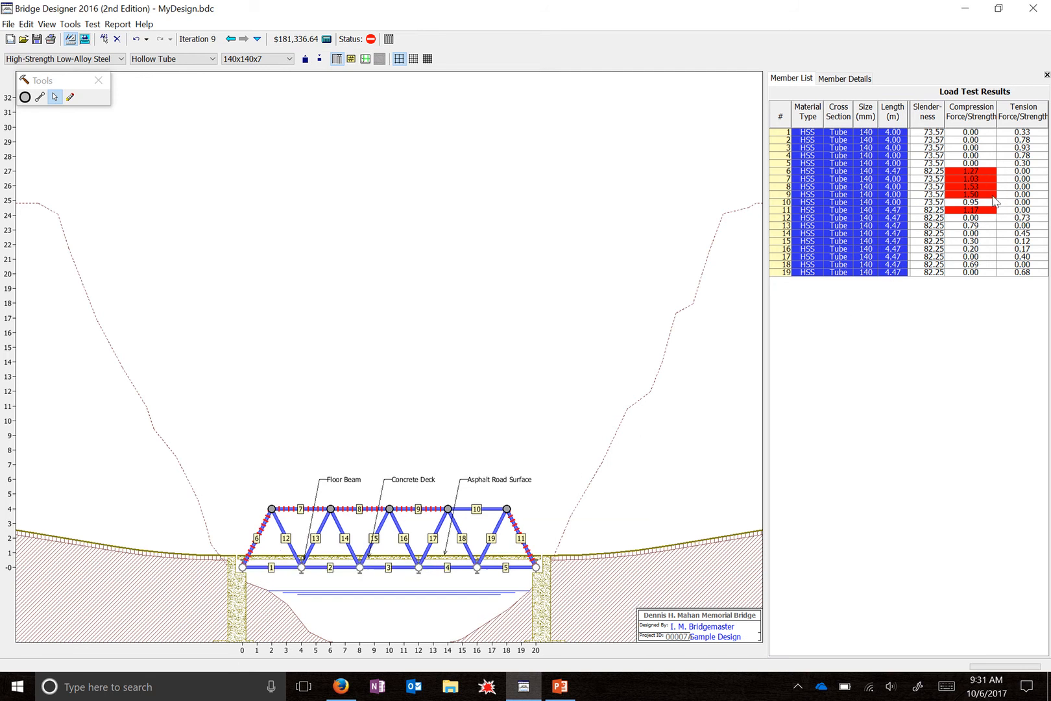
# Step: Increase all hollow tube members to size 170x170x8 mm, run the load test and return to the drawing board
pyautogui.click(263, 60)
pyautogui.click(259, 135)
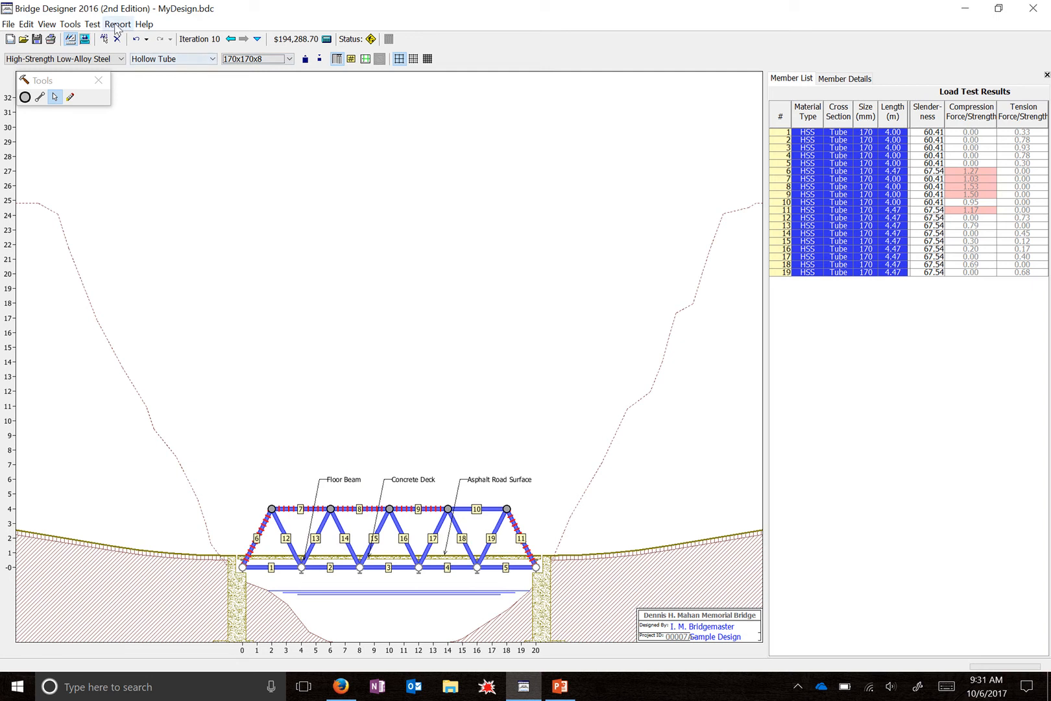
pyautogui.click(85, 40)
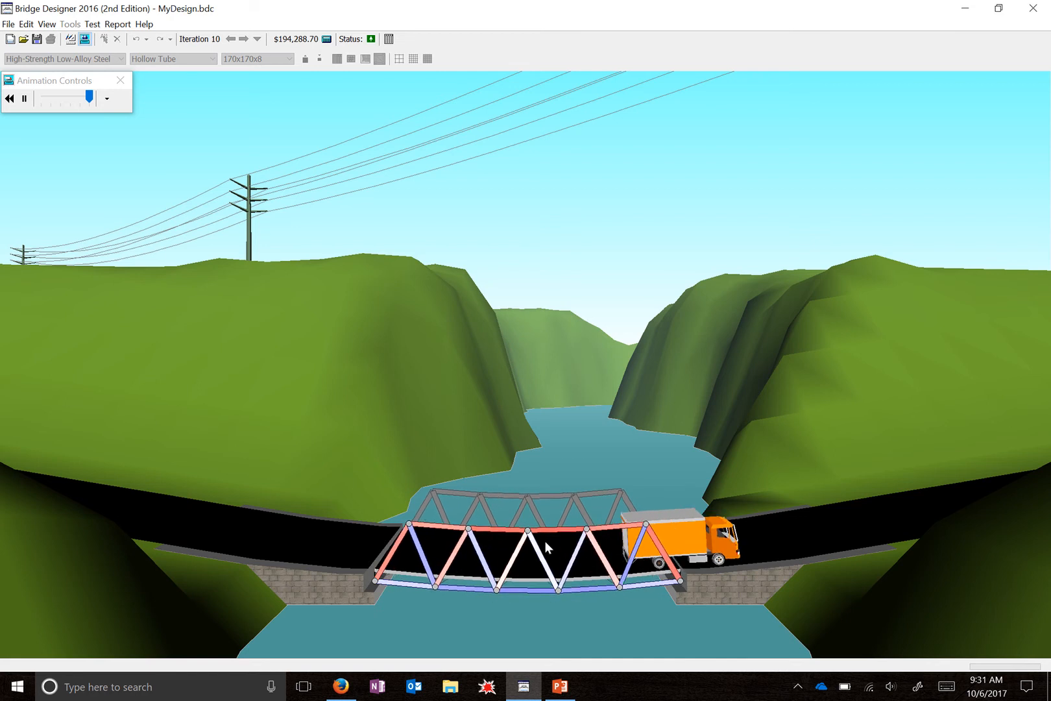
pyautogui.click(75, 40)
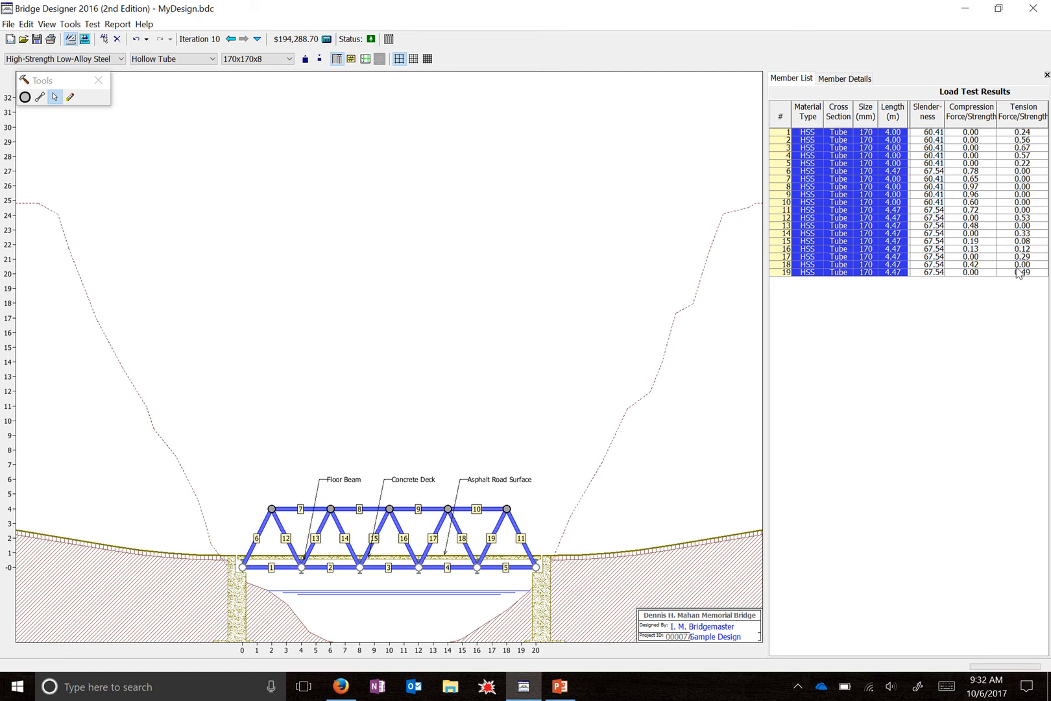
# Step: Examine the compression results of members 8 and 9 and locate both members on the truss's top chord
pyautogui.click(954, 187)
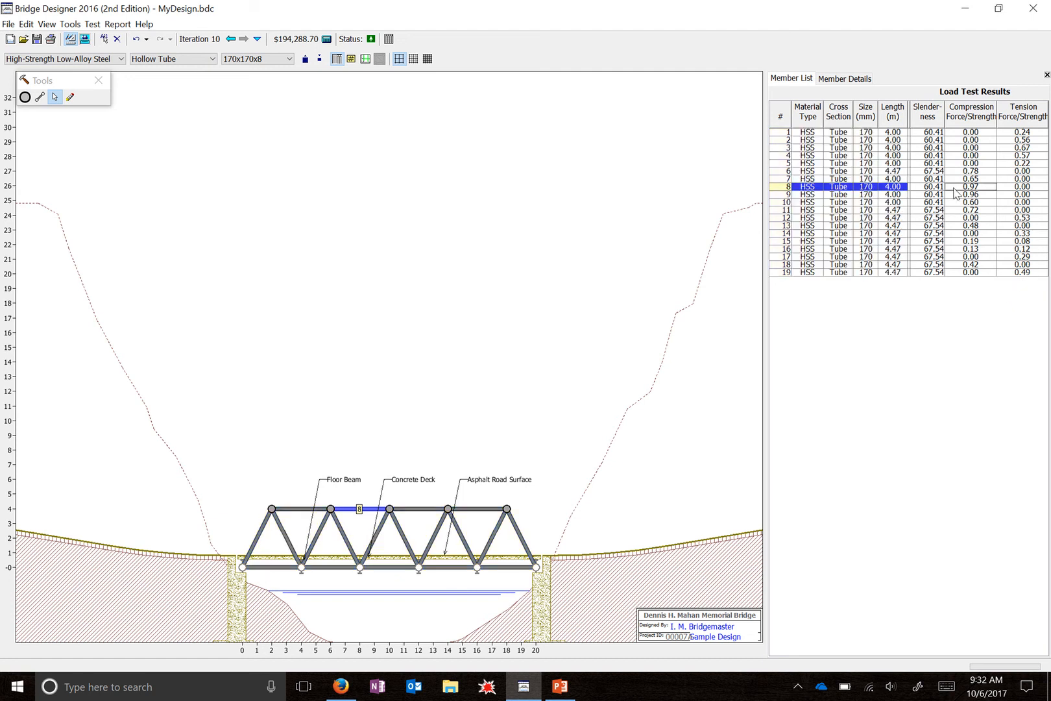
pyautogui.click(412, 510)
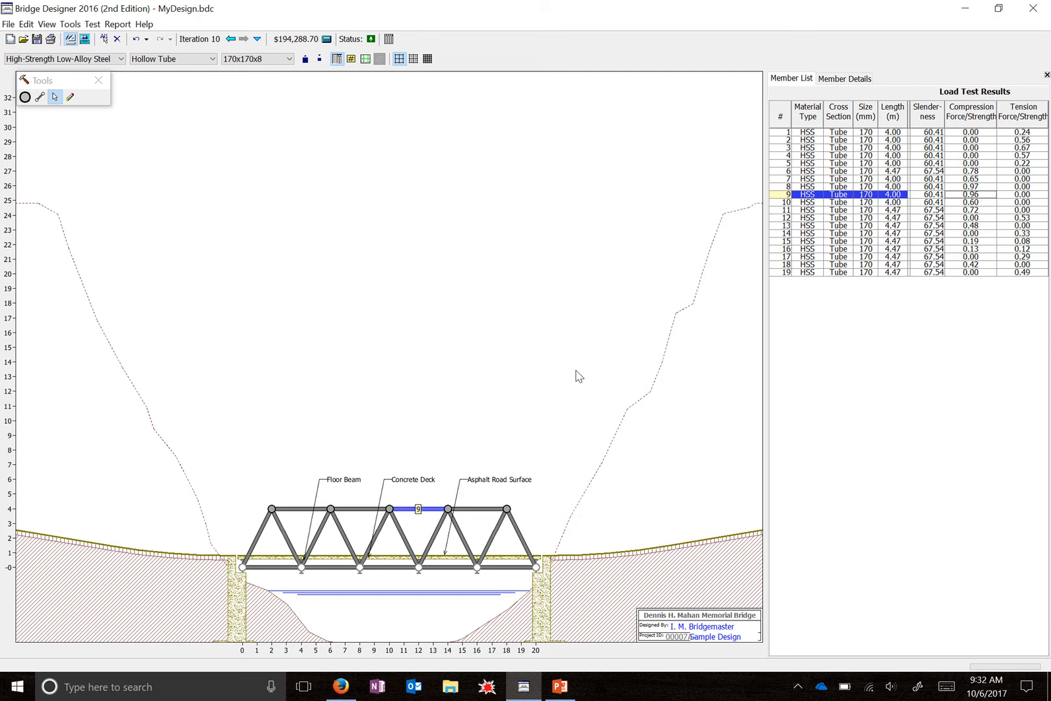
pyautogui.click(363, 510)
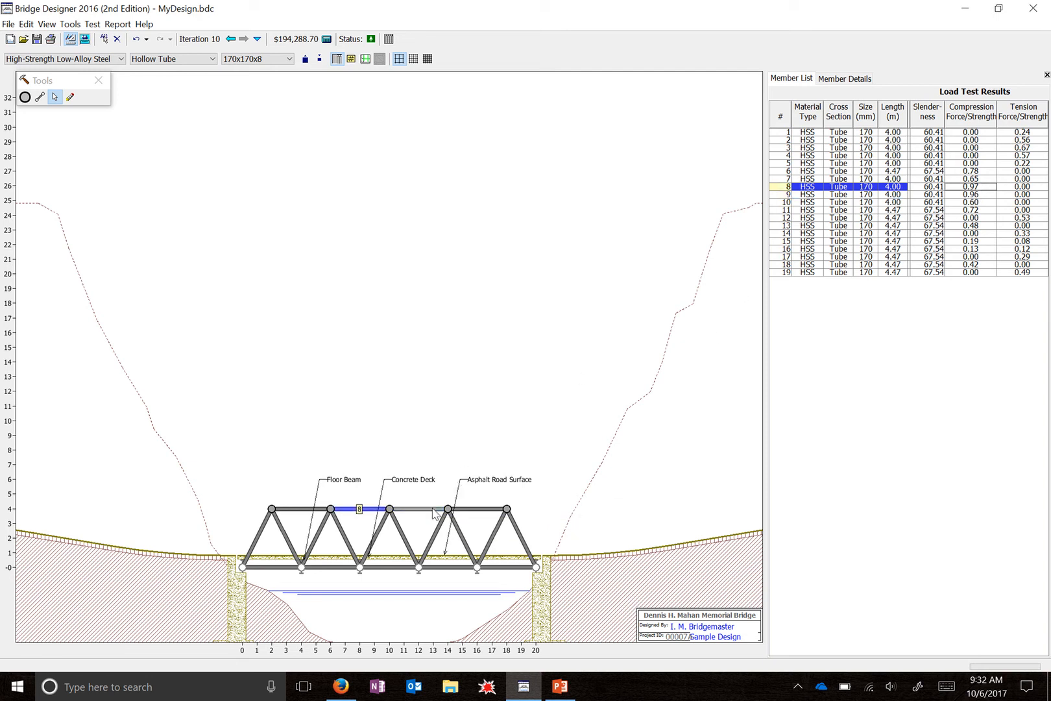
pyautogui.click(426, 509)
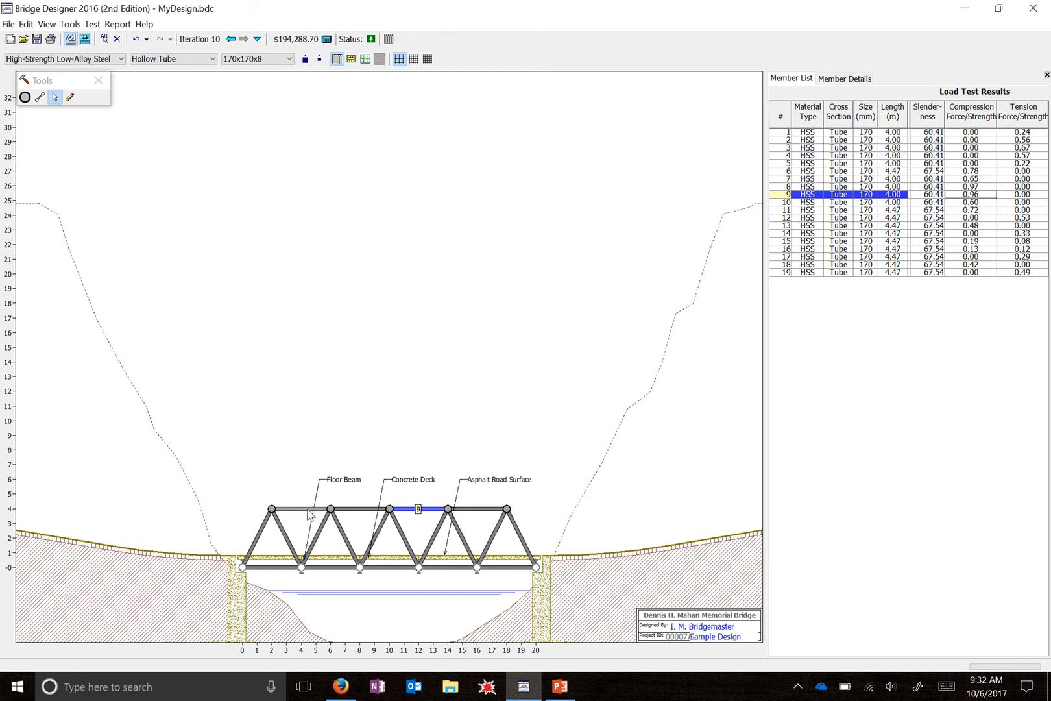
# Step: Set the top chord and both inclined end members (members 6 to 11) to hollow tube size 180x180x9 mm
pyautogui.click(256, 538)
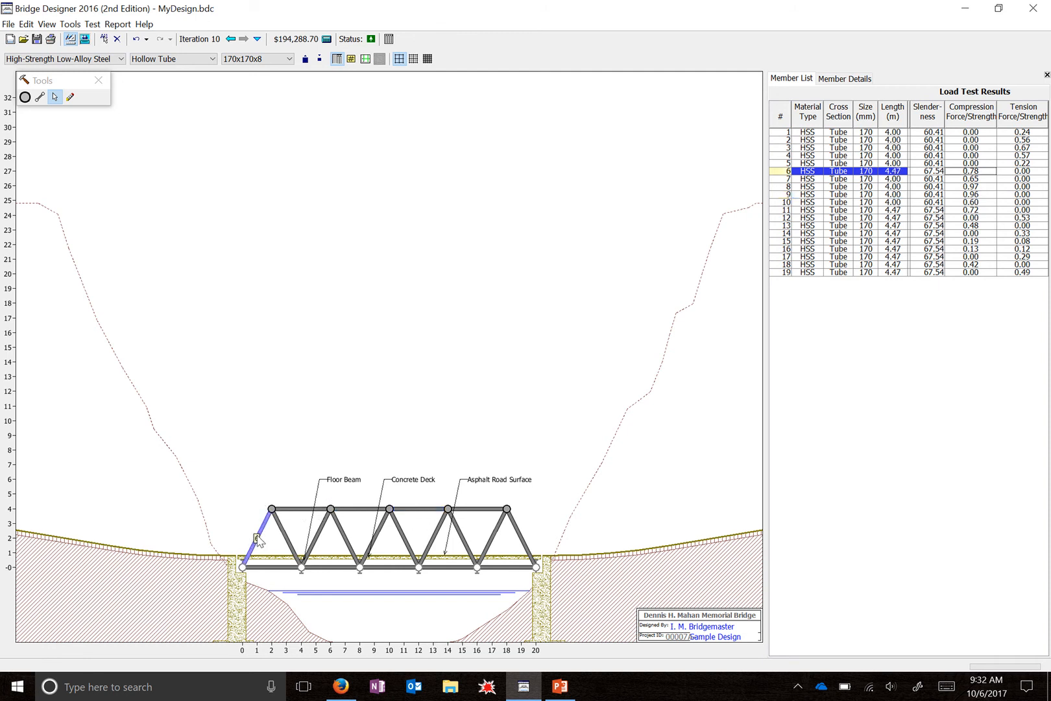
pyautogui.keyDown('ctrl'); pyautogui.click(305, 510); pyautogui.keyUp('ctrl')
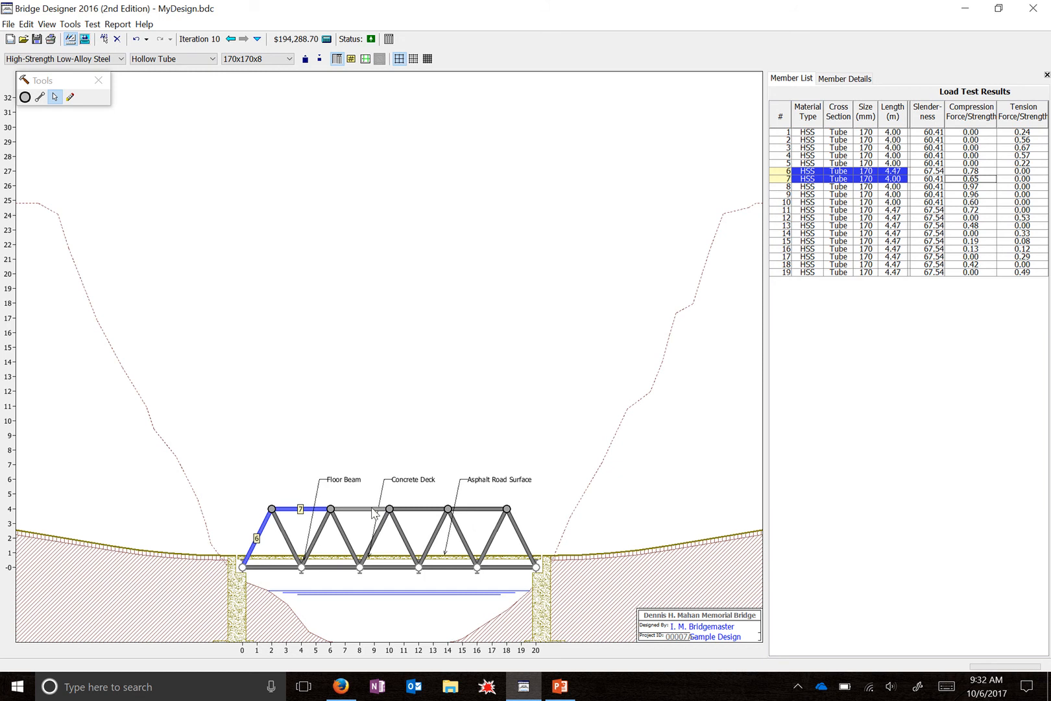
pyautogui.keyDown('ctrl'); pyautogui.click(373, 511); pyautogui.keyUp('ctrl')
pyautogui.keyDown('ctrl'); pyautogui.click(409, 510); pyautogui.keyUp('ctrl')
pyautogui.keyDown('ctrl'); pyautogui.click(496, 511); pyautogui.keyUp('ctrl')
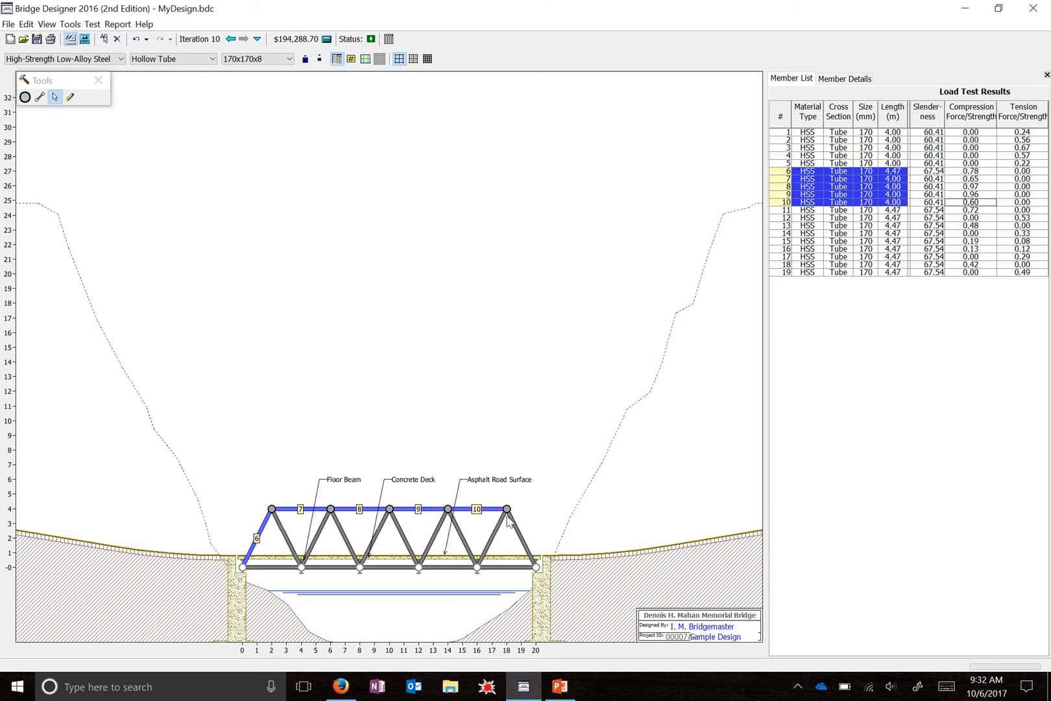
pyautogui.keyDown('ctrl'); pyautogui.click(525, 537); pyautogui.keyUp('ctrl')
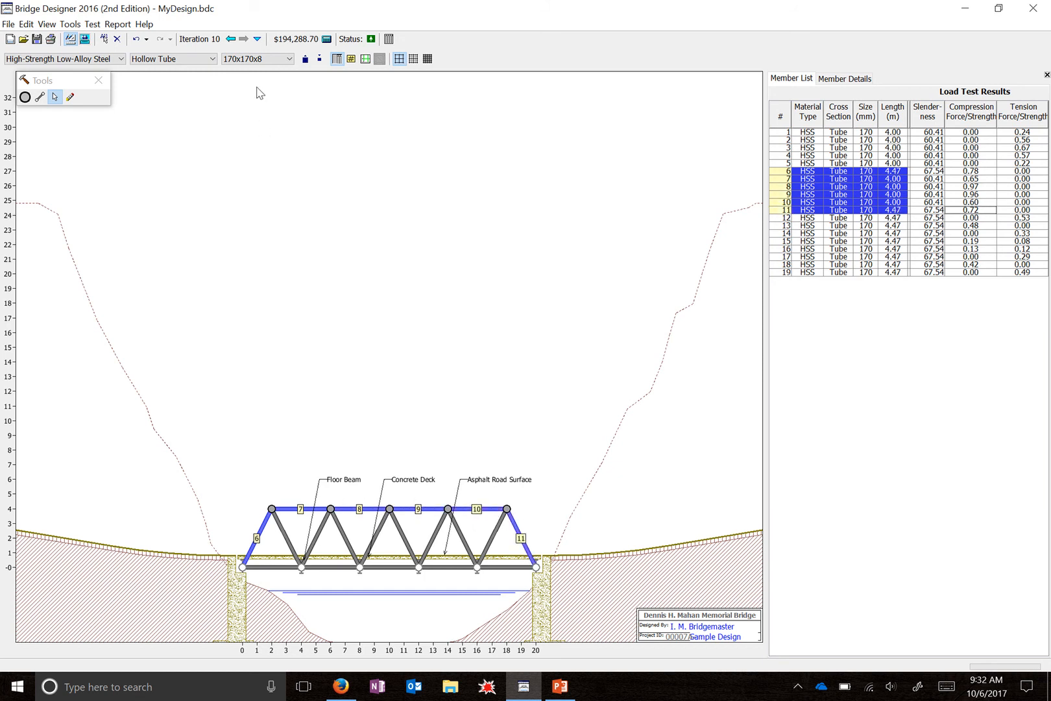
pyautogui.click(289, 58)
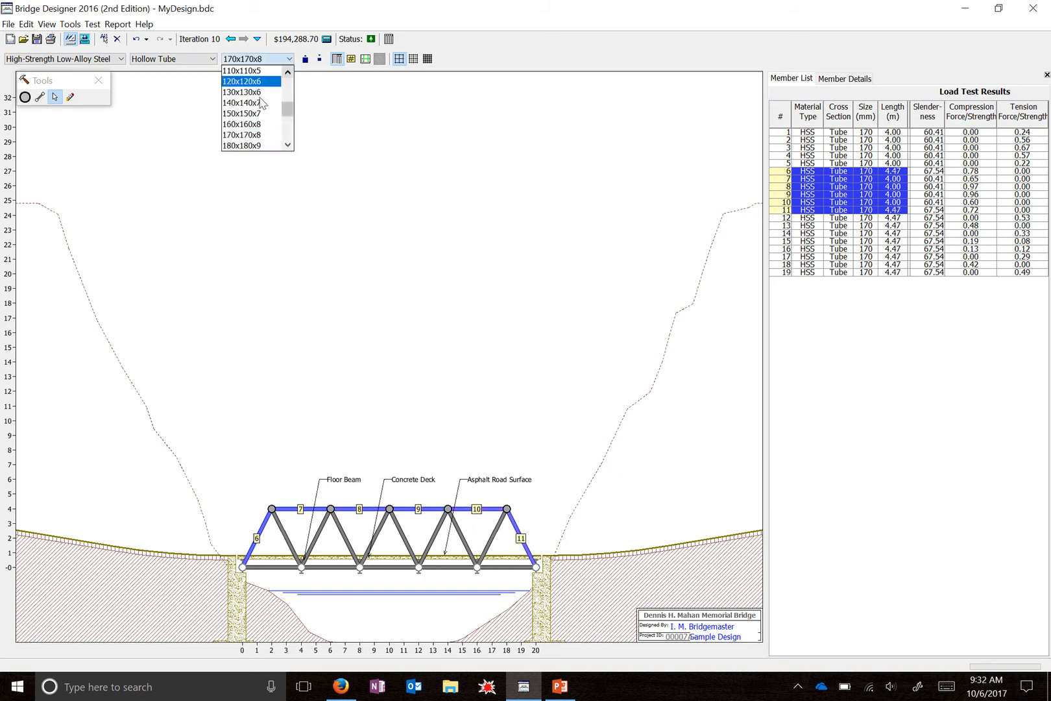
pyautogui.click(245, 147)
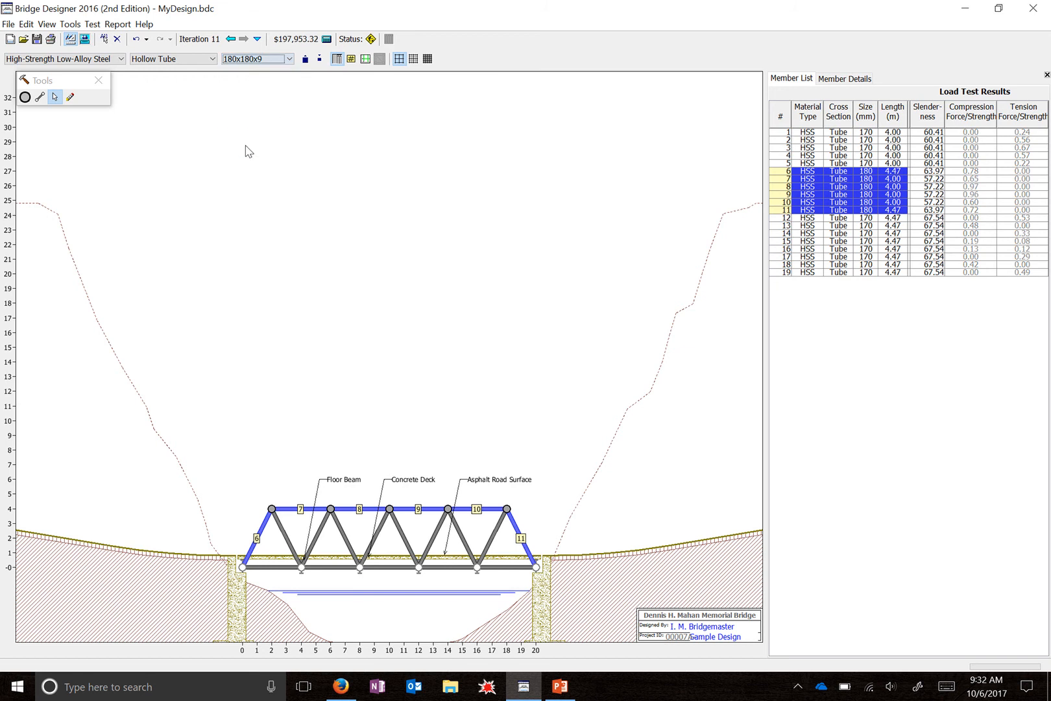
# Step: Run the load test on the truss with the resized top chord and end members and return to the drawing board
pyautogui.click(83, 40)
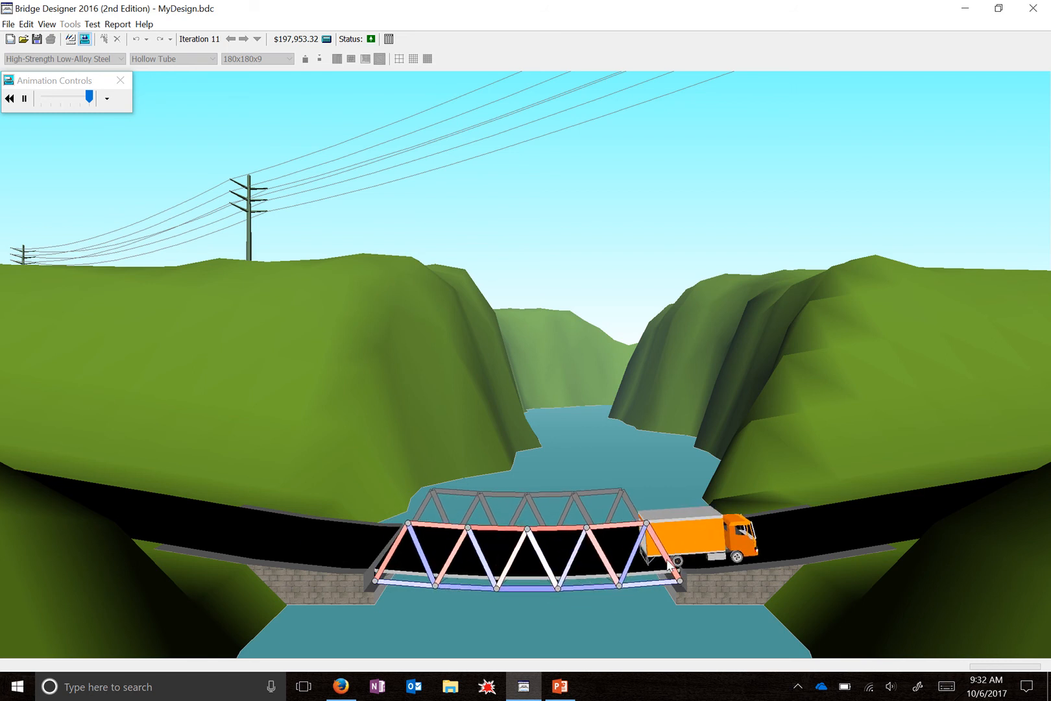
pyautogui.click(70, 39)
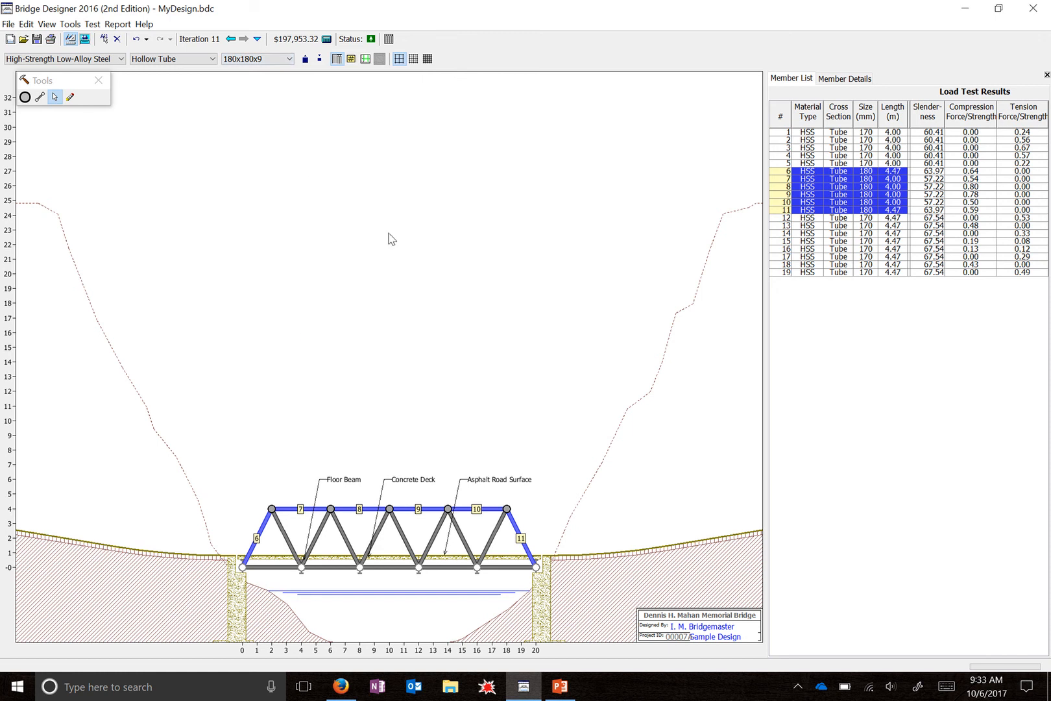
pyautogui.click(167, 59)
pyautogui.click(167, 59)
pyautogui.click(88, 59)
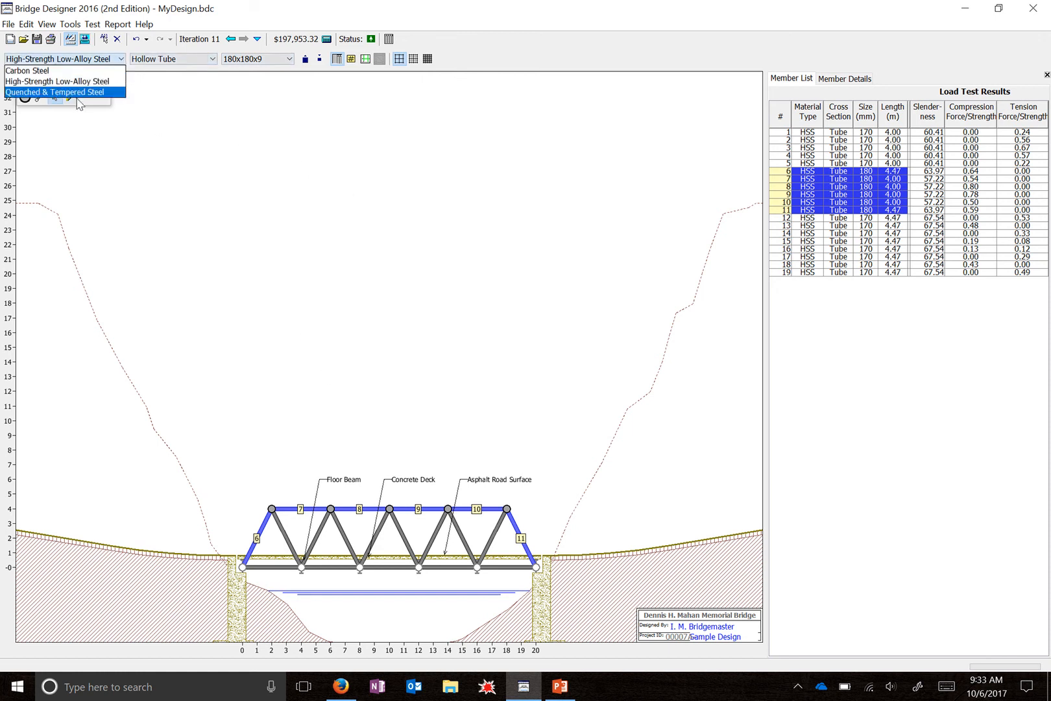
pyautogui.click(276, 133)
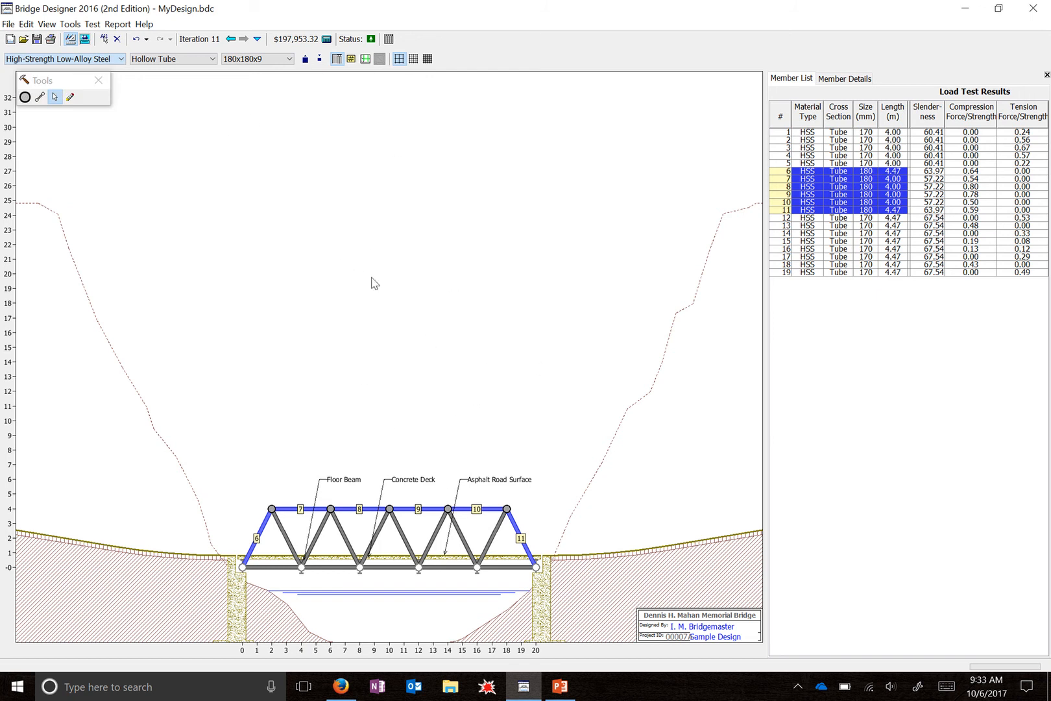
# Step: Print one copy of all pages of the bridge design drawing on the EPSON WorkForce 545 printer
pyautogui.click(9, 25)
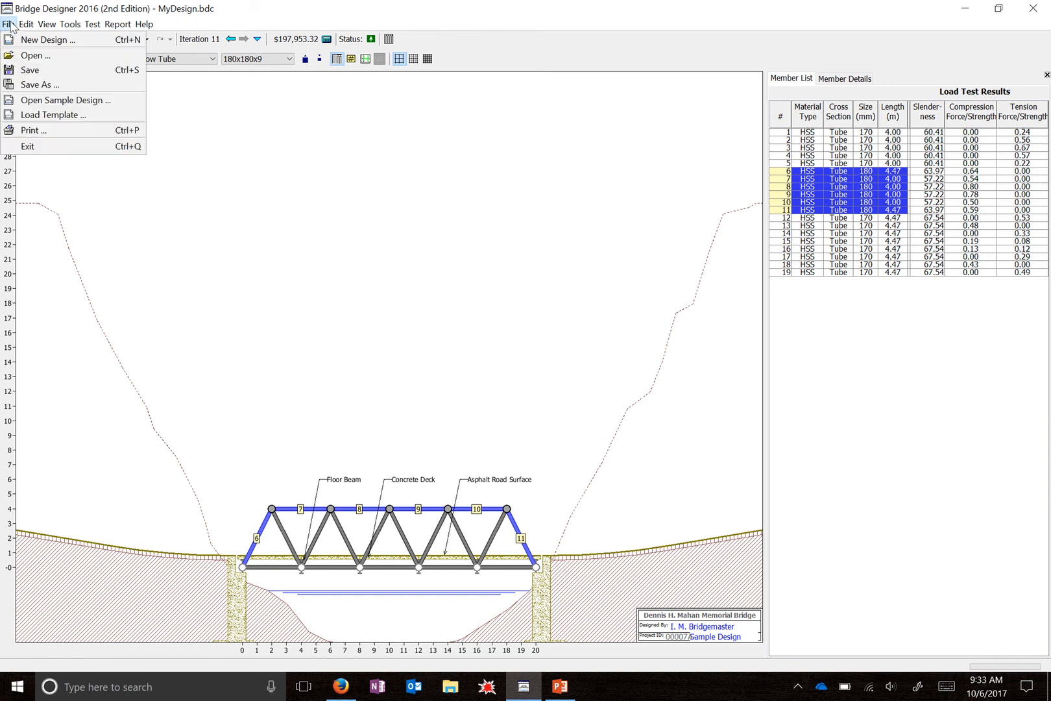
pyautogui.click(65, 132)
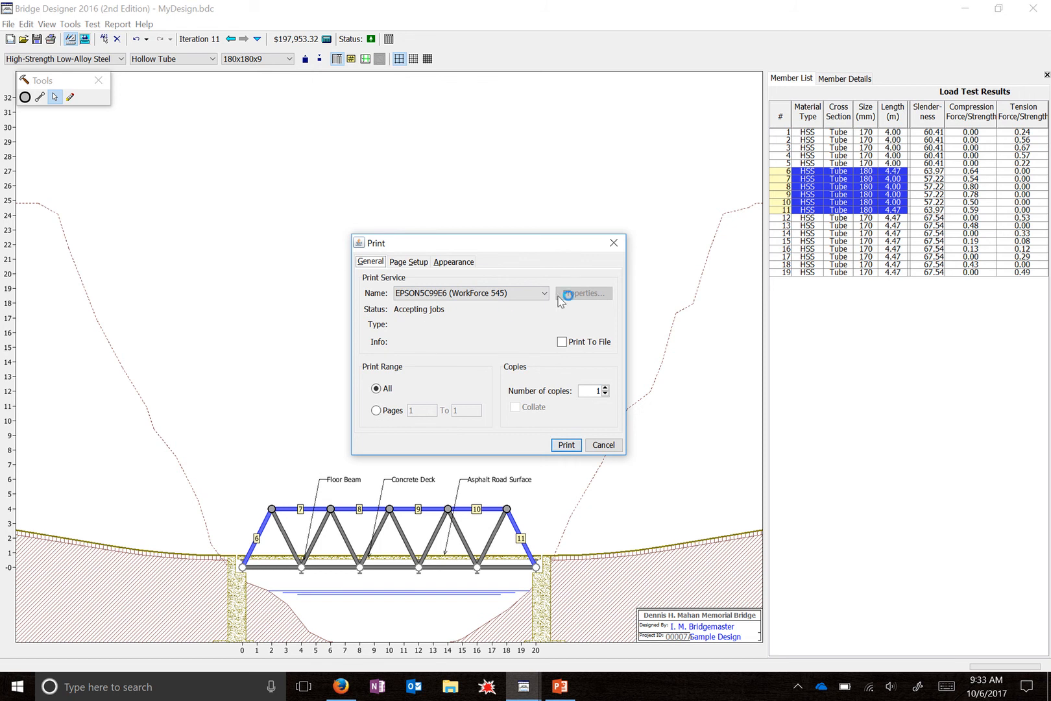
pyautogui.click(566, 445)
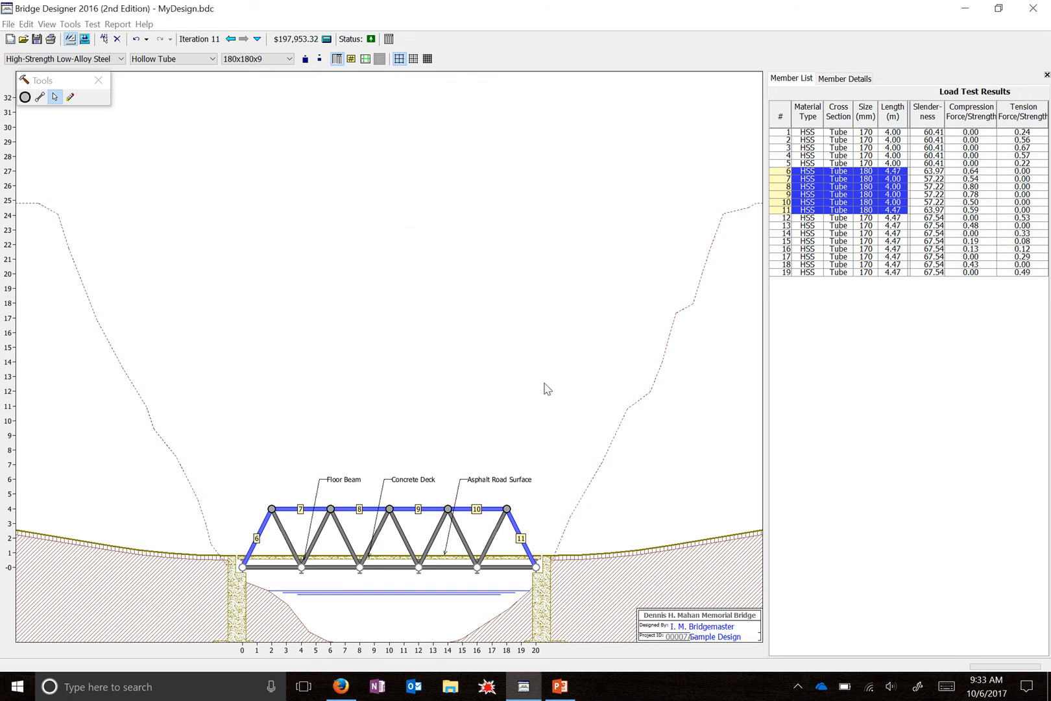